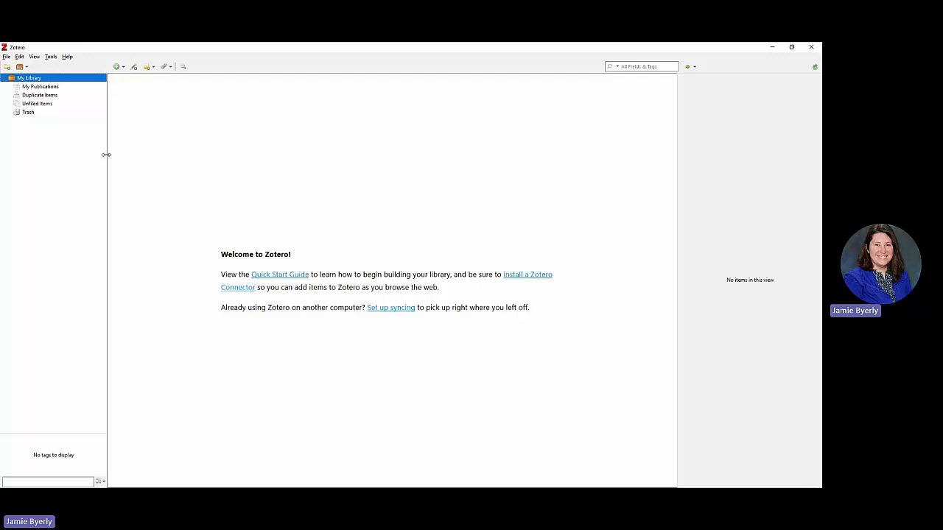
# Create a new collection named ENGL 101 in the library.
pyautogui.click(7, 67)
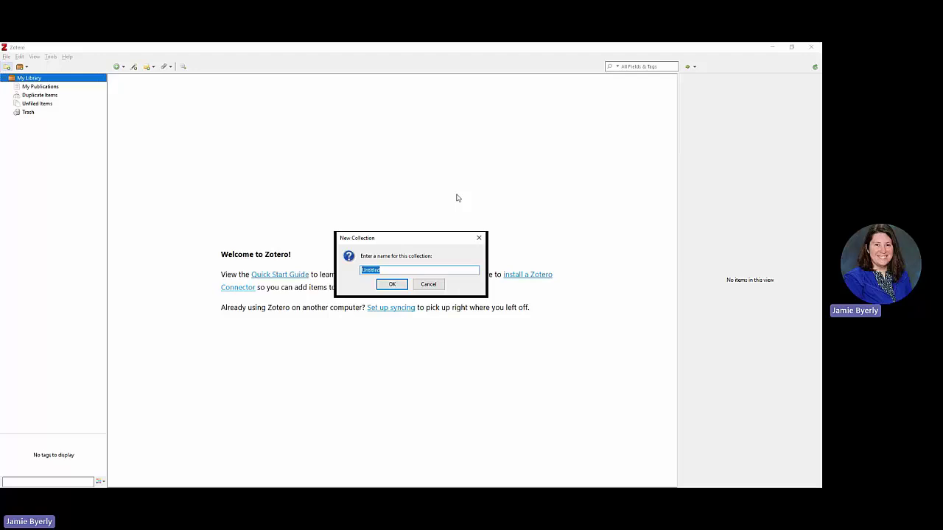
pyautogui.write('E')
pyautogui.write('NGL 101')
pyautogui.press('Return')
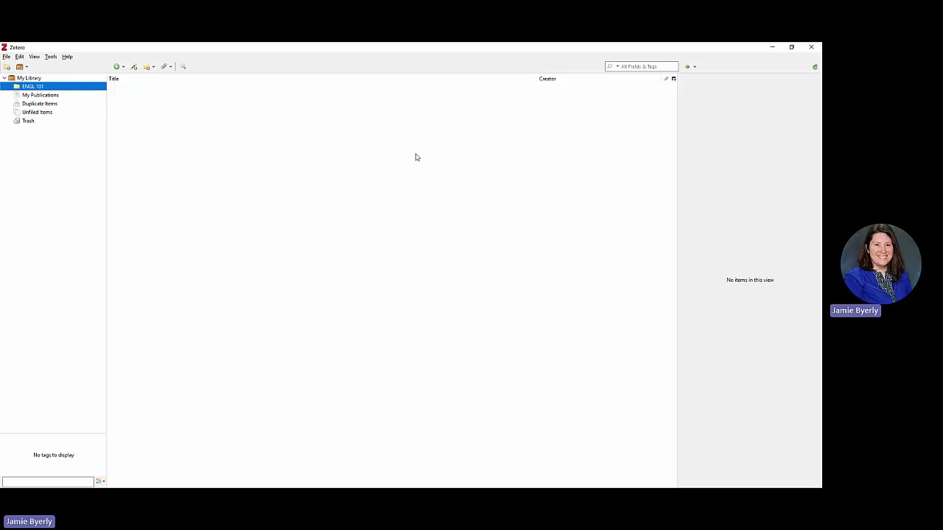
# Create a second collection named SCIENCE 202 in the library.
pyautogui.click(9, 70)
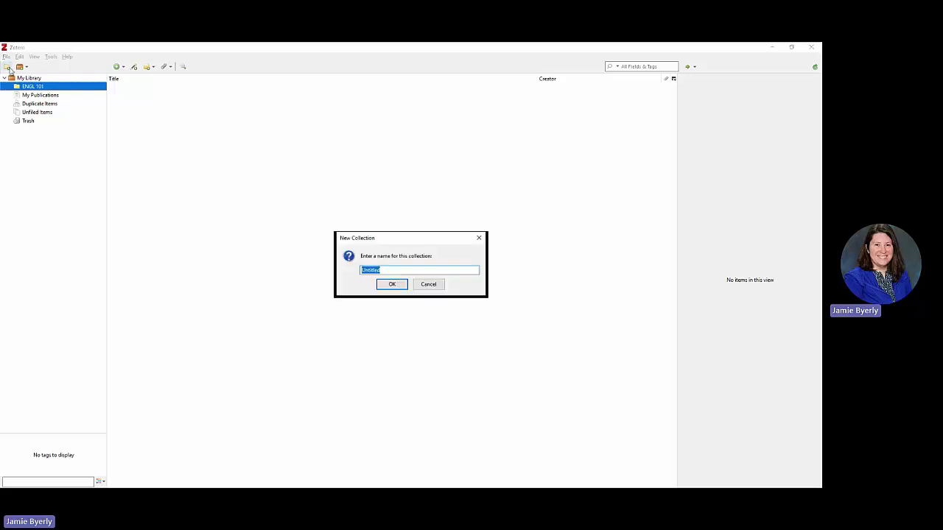
pyautogui.write('SCIENCE 202')
pyautogui.press('Return')
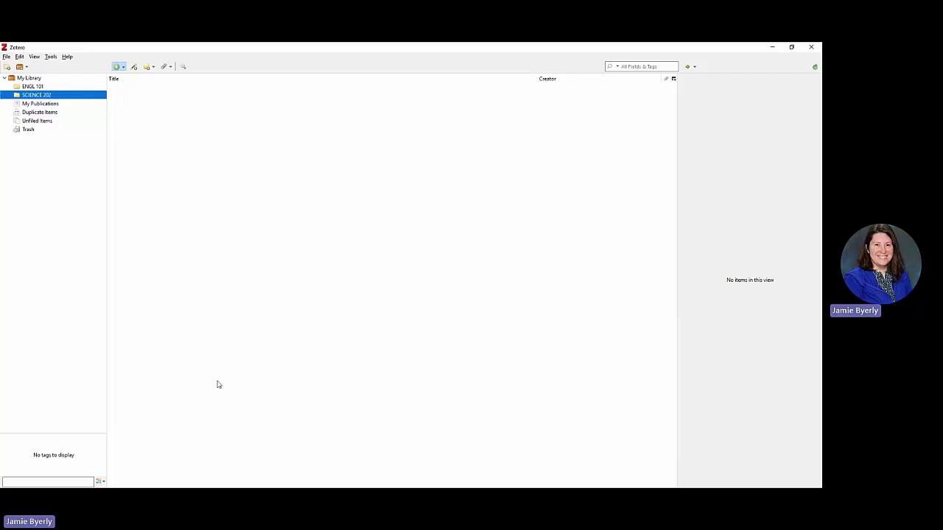
pyautogui.click(142, 232)
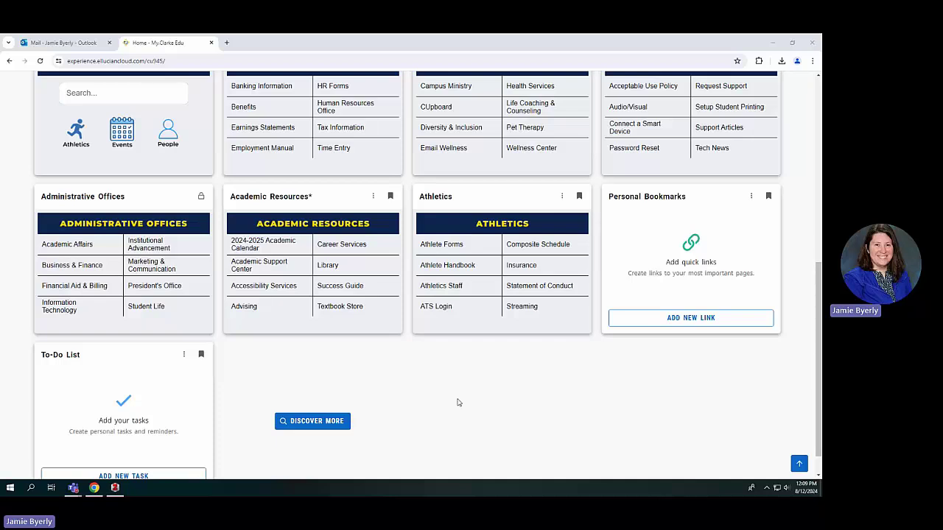
# Open the Library site from the Academic Resources card in the browser and find its Library Catalog section.
pyautogui.click(327, 264)
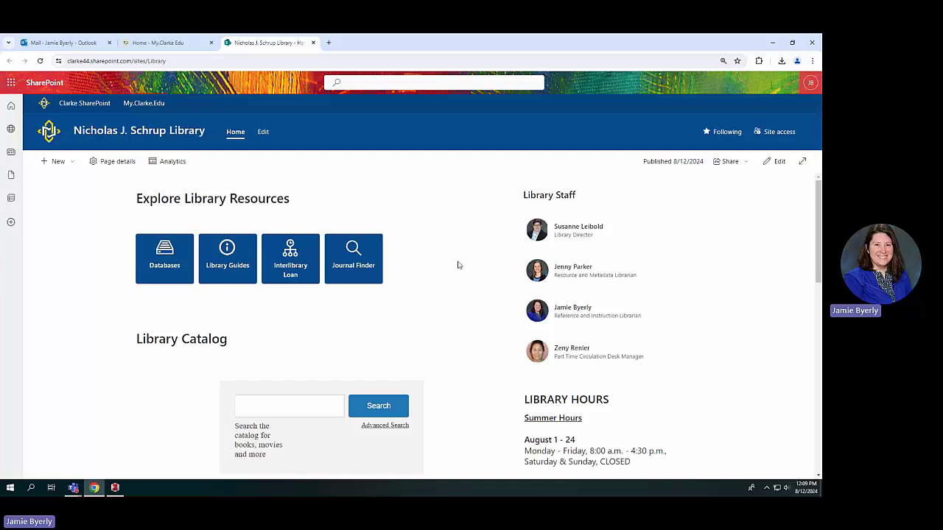
pyautogui.scroll(-1, 458, 247)
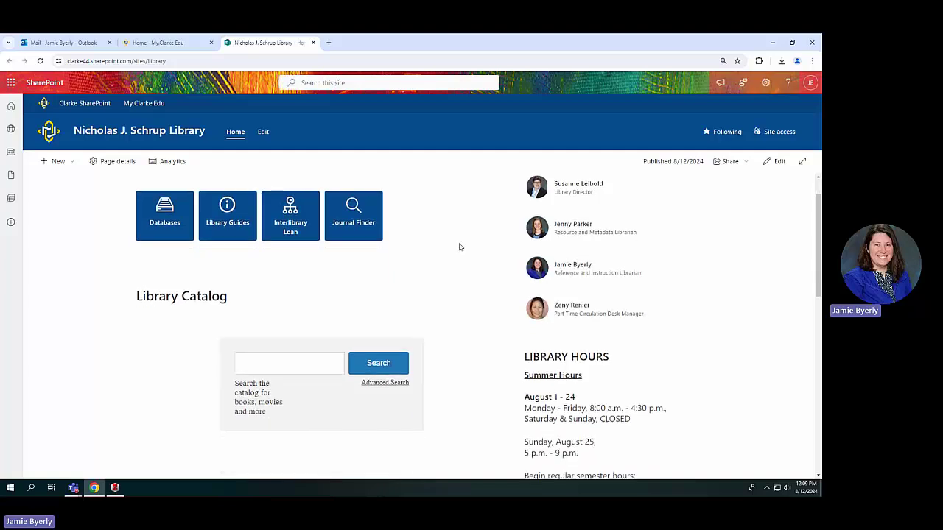
pyautogui.scroll(-1, 459, 246)
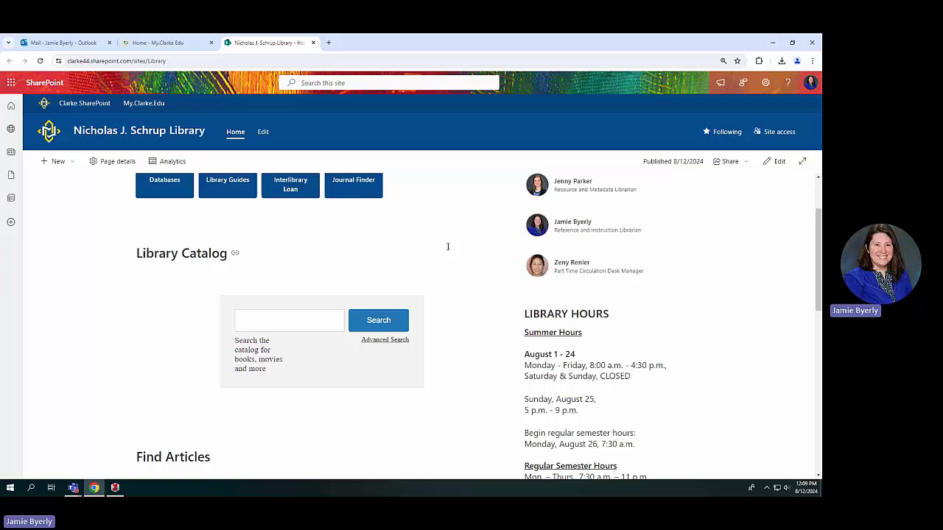
pyautogui.scroll(-1, 448, 246)
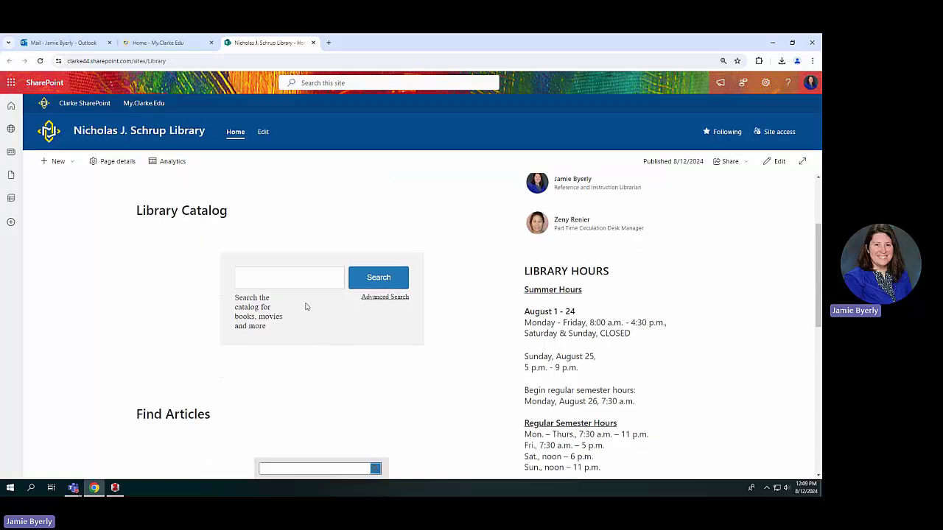
# Search the library catalog for "physical therapy".
pyautogui.click(283, 282)
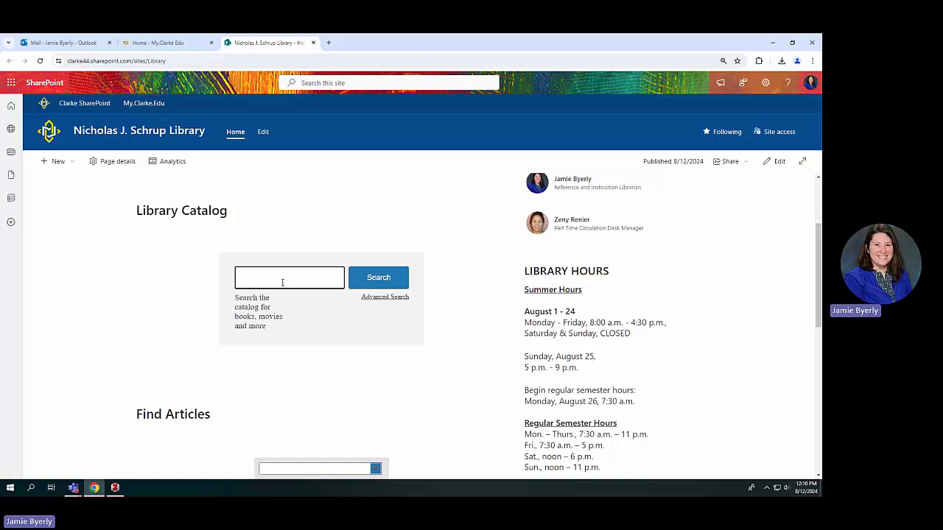
pyautogui.write('phys')
pyautogui.write('ical')
pyautogui.write(' therpay')
pyautogui.press('BackSpace')
pyautogui.press('BackSpace')
pyautogui.press('BackSpace')
pyautogui.write('apy')
pyautogui.click(375, 280)
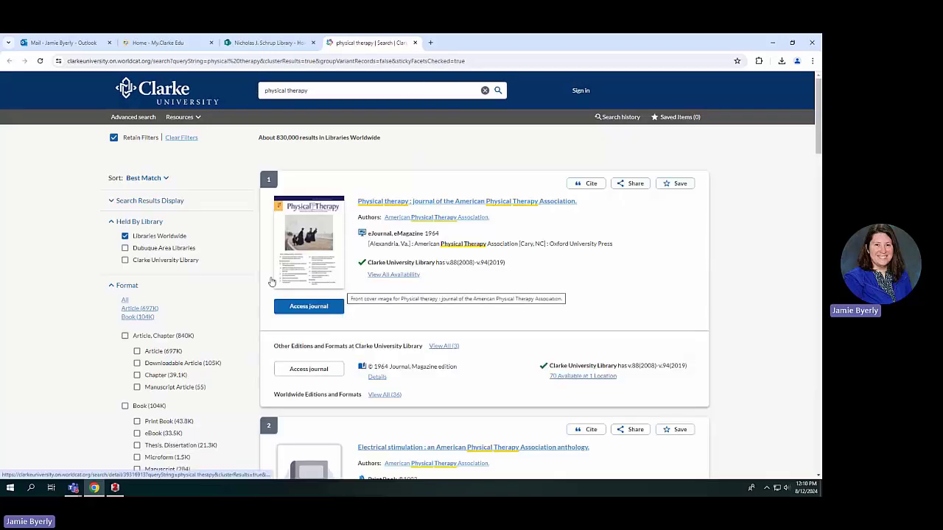
# Limit the search results to items held by Clarke University Library in the Print Book format.
pyautogui.click(144, 263)
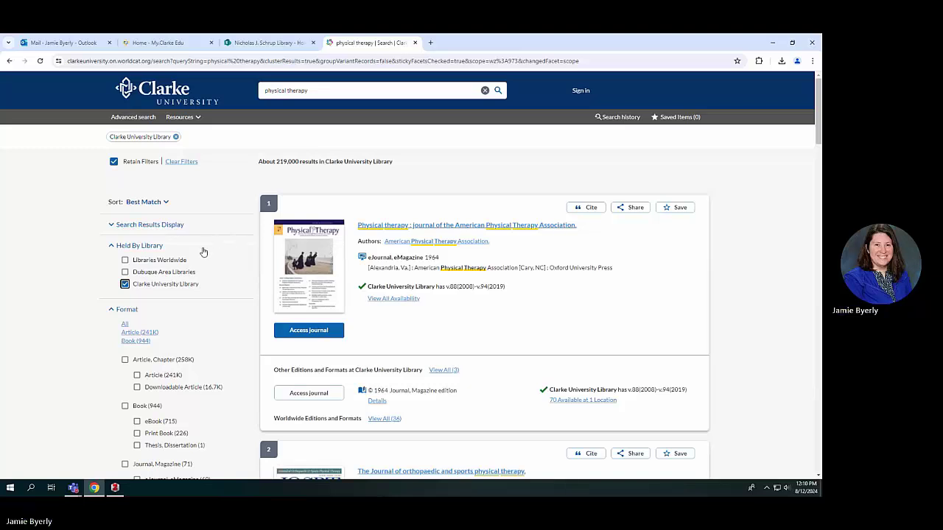
pyautogui.scroll(-1, 204, 251)
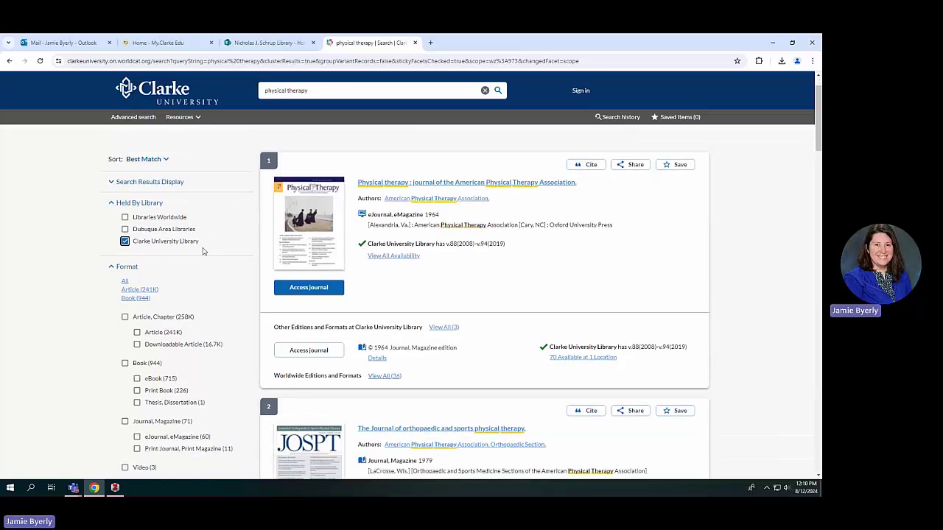
pyautogui.scroll(-2, 204, 252)
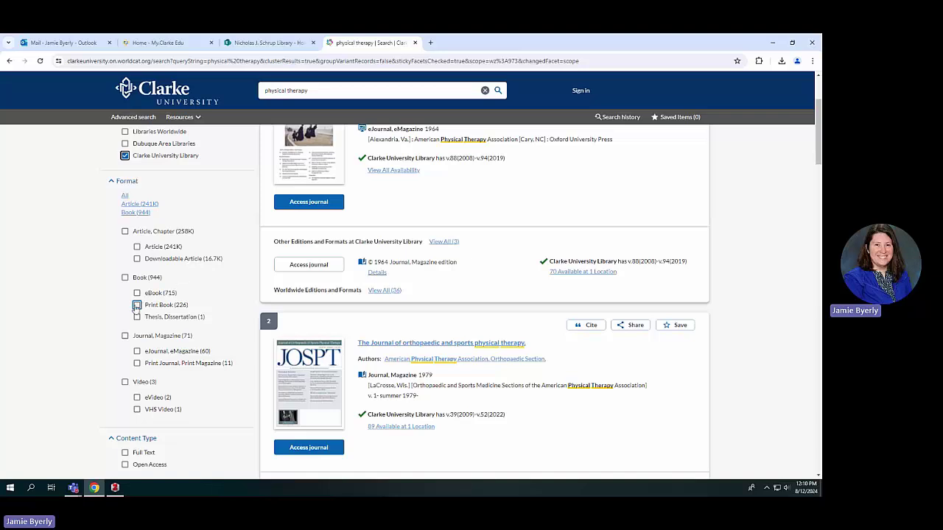
pyautogui.click(136, 305)
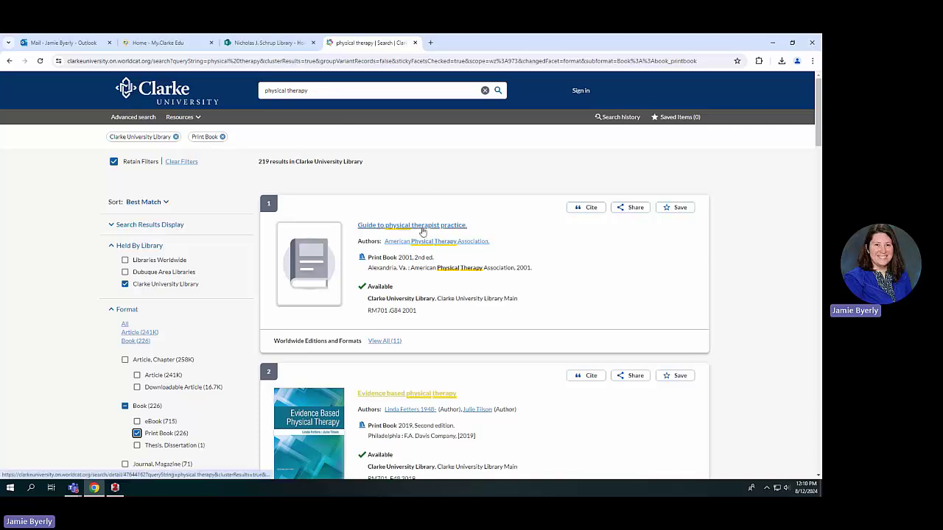
# Open the record for the 2019 print book "Evidence based physical therapy" and review its details and availability.
pyautogui.scroll(-2, 457, 306)
pyautogui.scroll(-1, 428, 280)
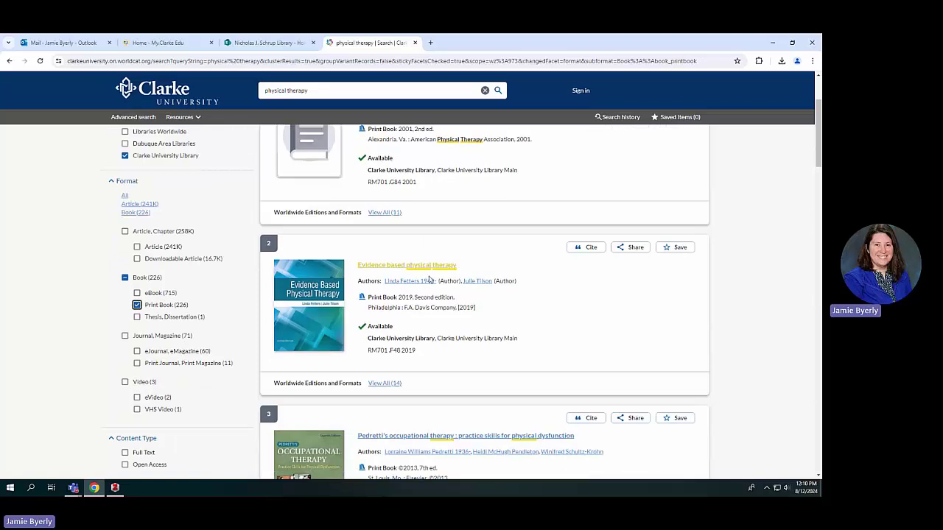
pyautogui.scroll(-1, 425, 277)
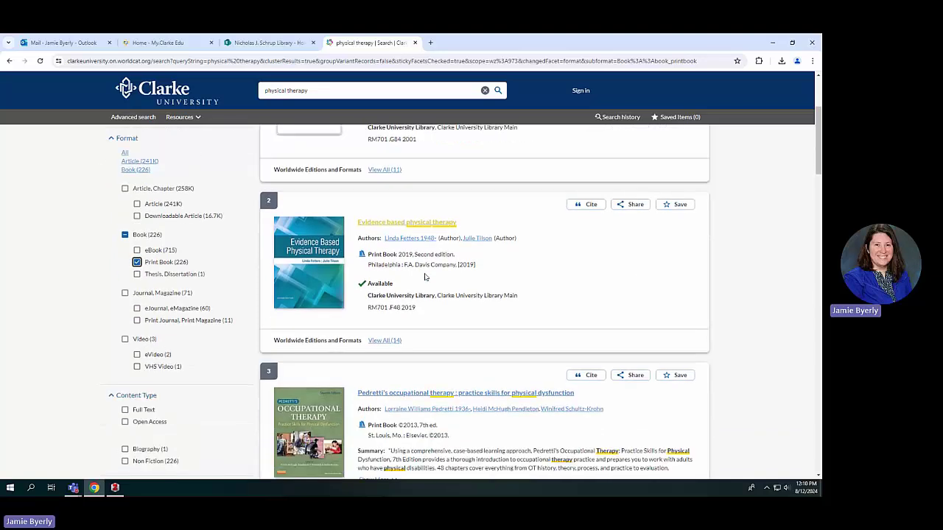
pyautogui.click(417, 223)
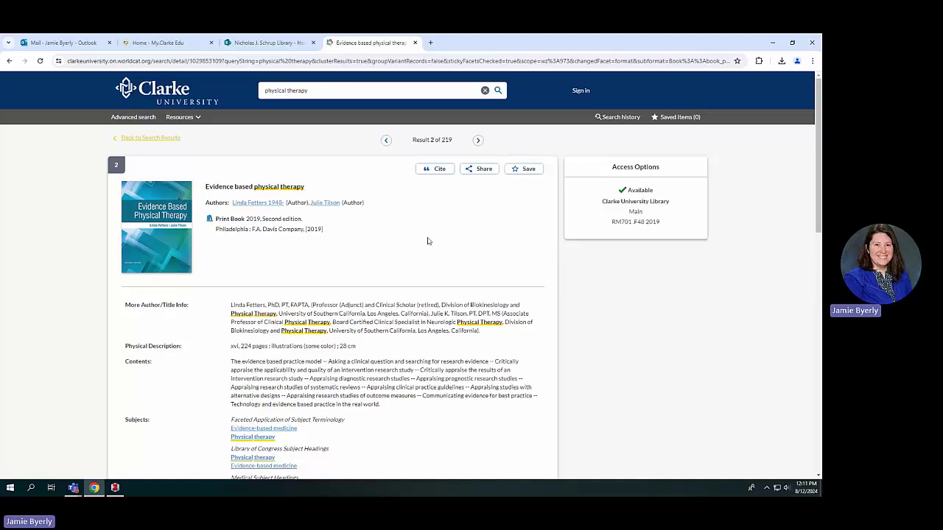
pyautogui.scroll(-1, 427, 241)
pyautogui.scroll(-1, 376, 290)
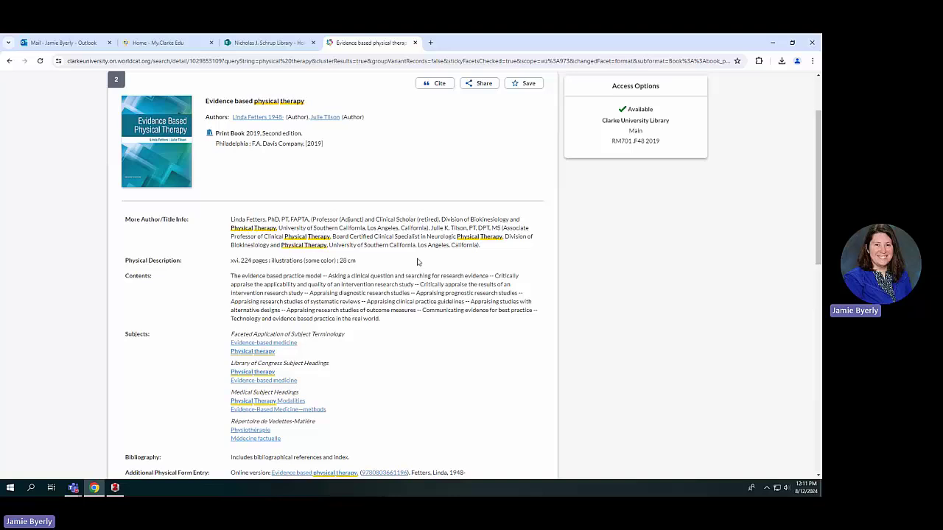
pyautogui.scroll(-3, 402, 262)
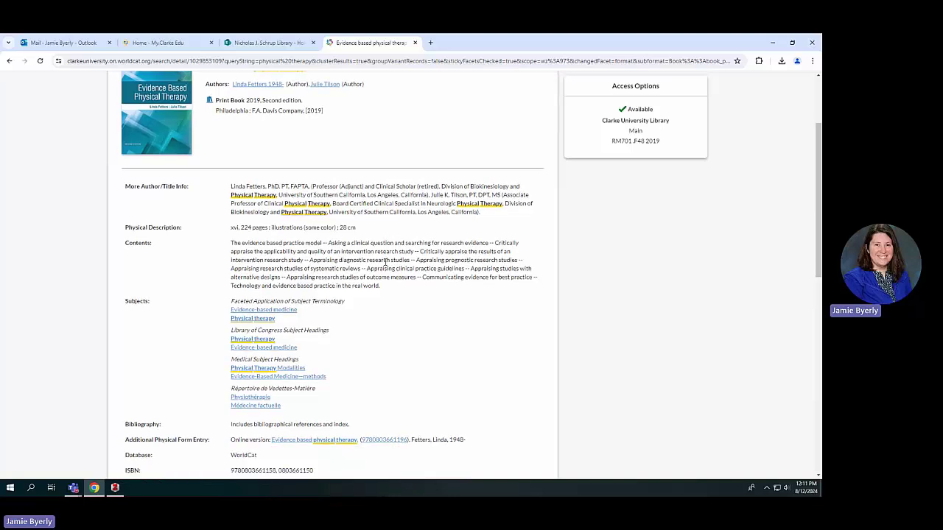
pyautogui.scroll(-3, 403, 266)
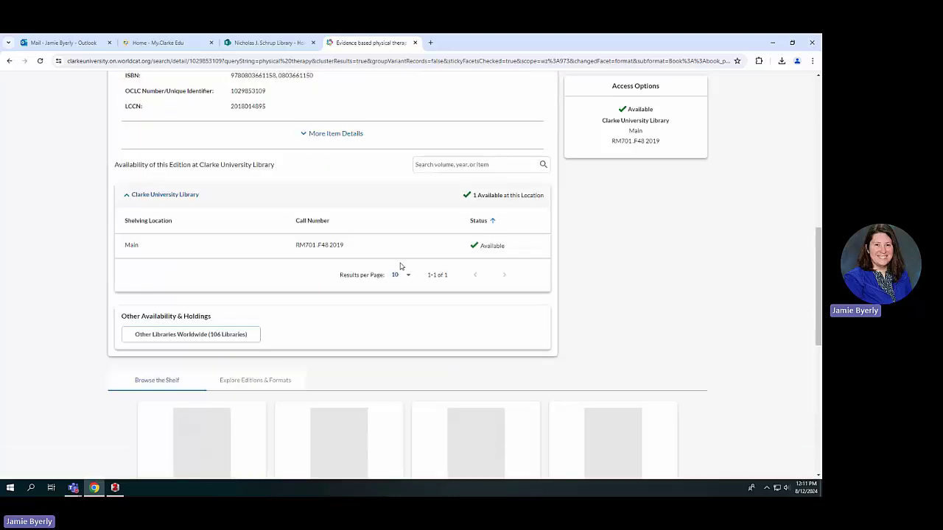
pyautogui.scroll(2, 401, 267)
pyautogui.scroll(5, 401, 266)
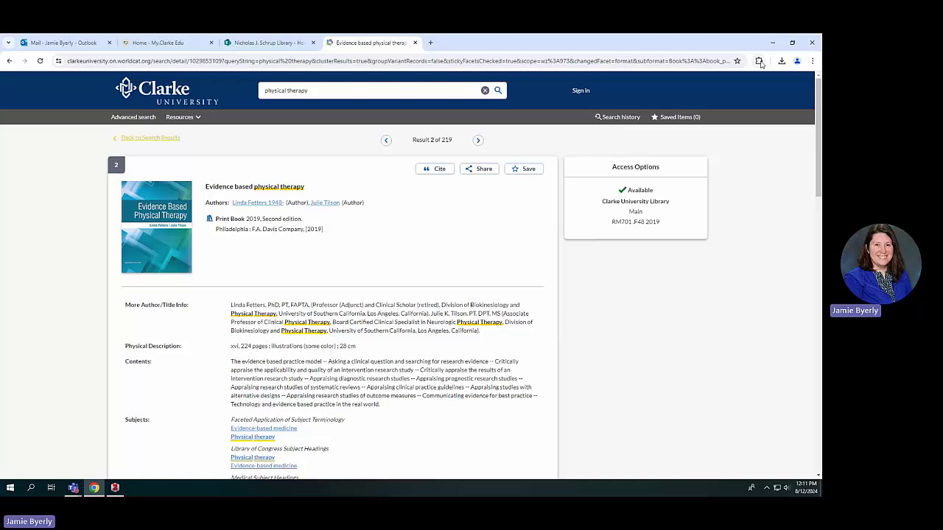
# Save the book's record page with the Zotero Connector as a Web Page with Snapshot.
pyautogui.click(758, 61)
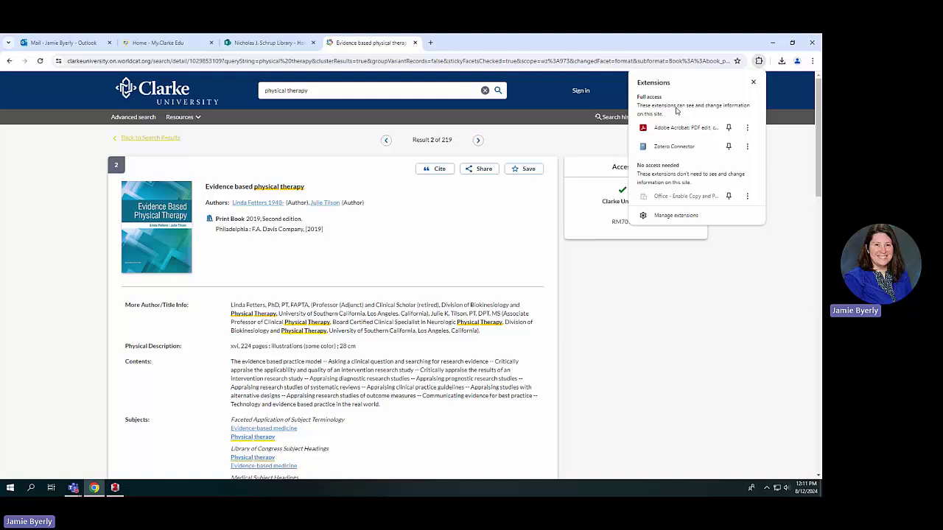
pyautogui.click(748, 149)
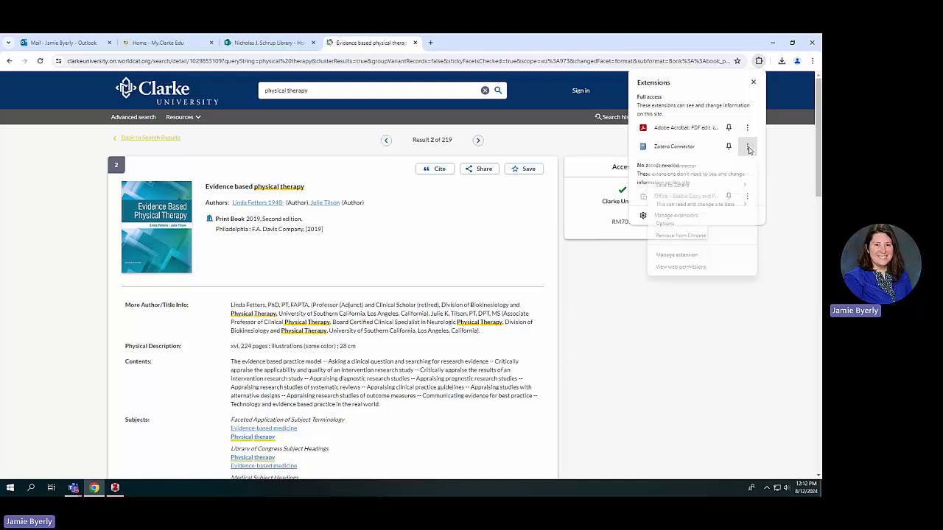
pyautogui.moveTo(693, 187)
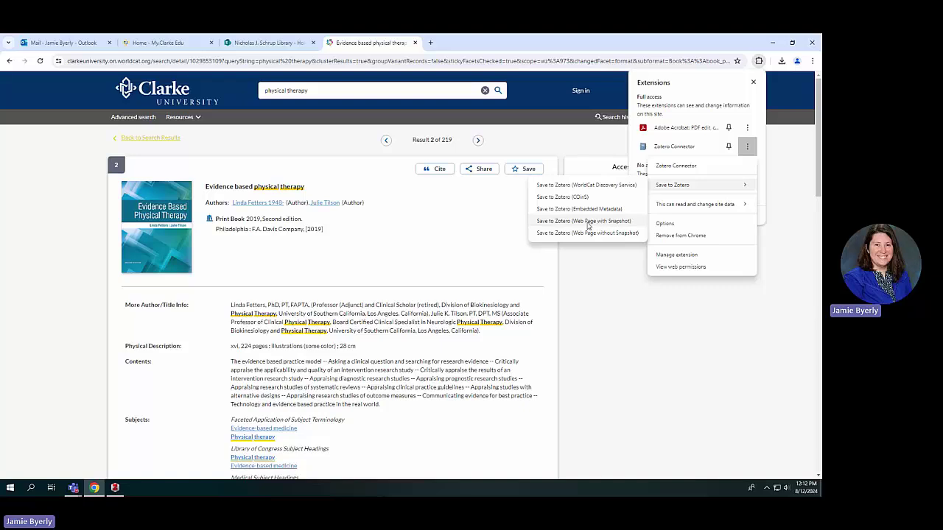
pyautogui.click(618, 223)
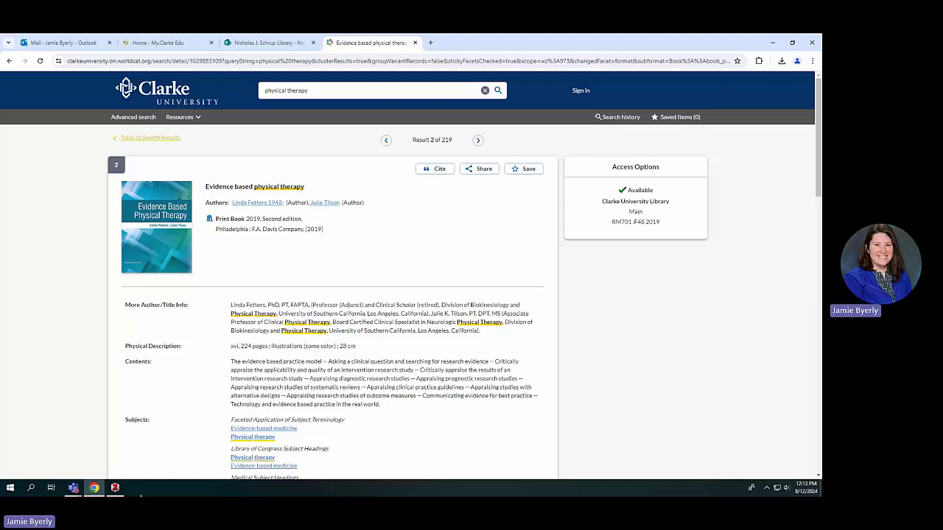
# Switch to Zotero and examine the saved "Evidence based physical therapy" item in SCIENCE 202, including its URL field.
pyautogui.click(115, 488)
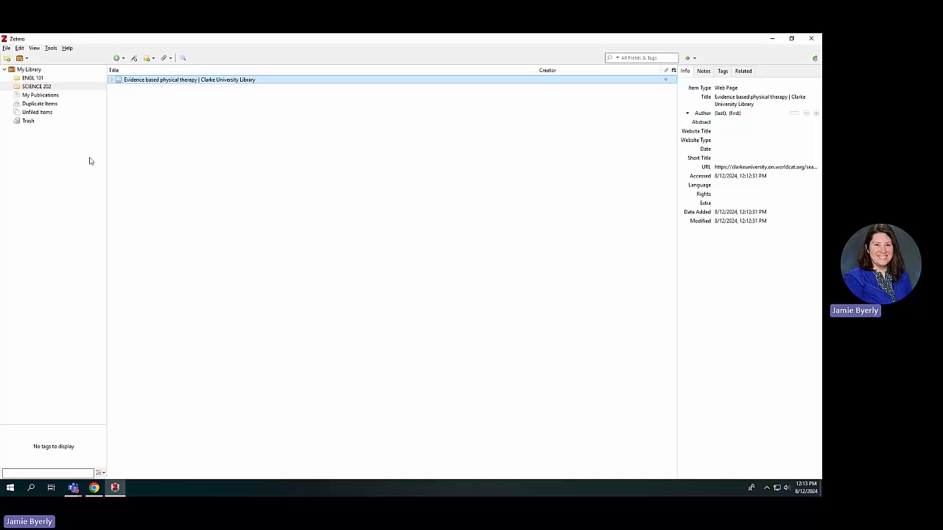
pyautogui.click(35, 69)
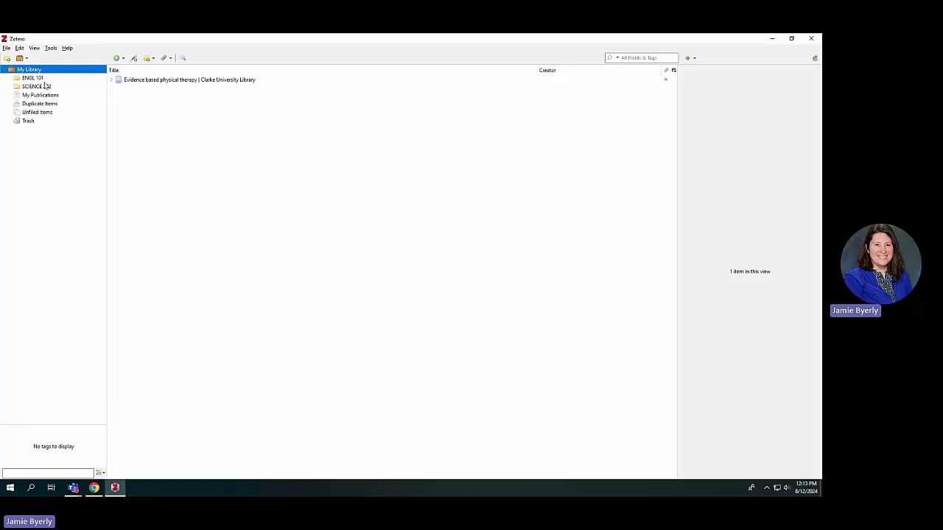
pyautogui.click(47, 86)
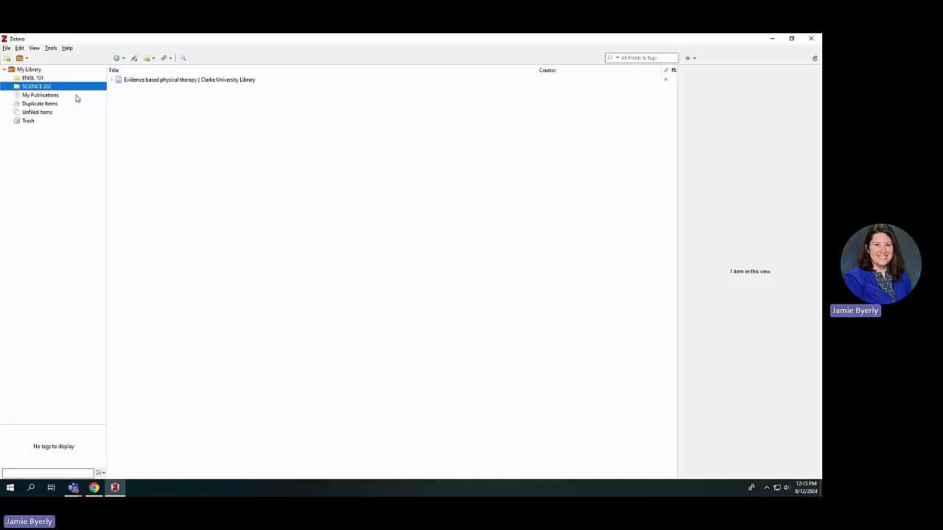
pyautogui.click(180, 81)
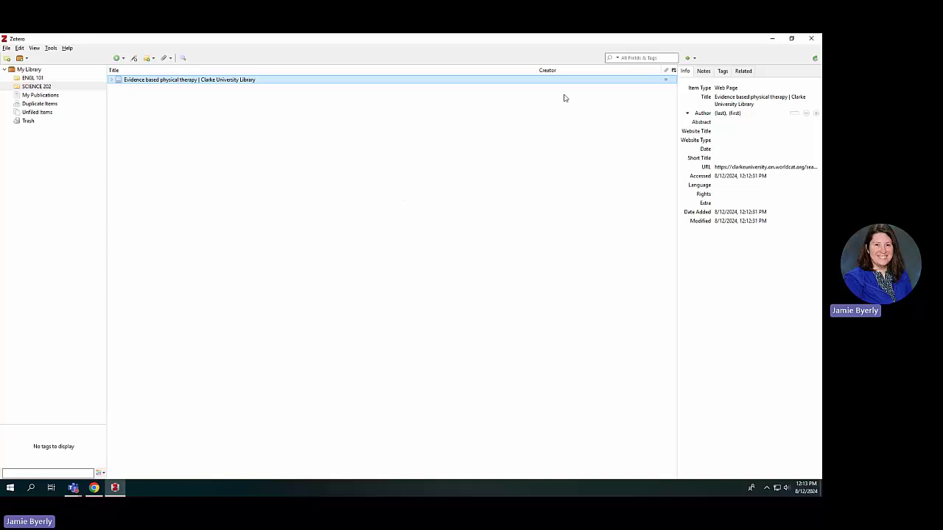
pyautogui.click(758, 177)
pyautogui.click(742, 167)
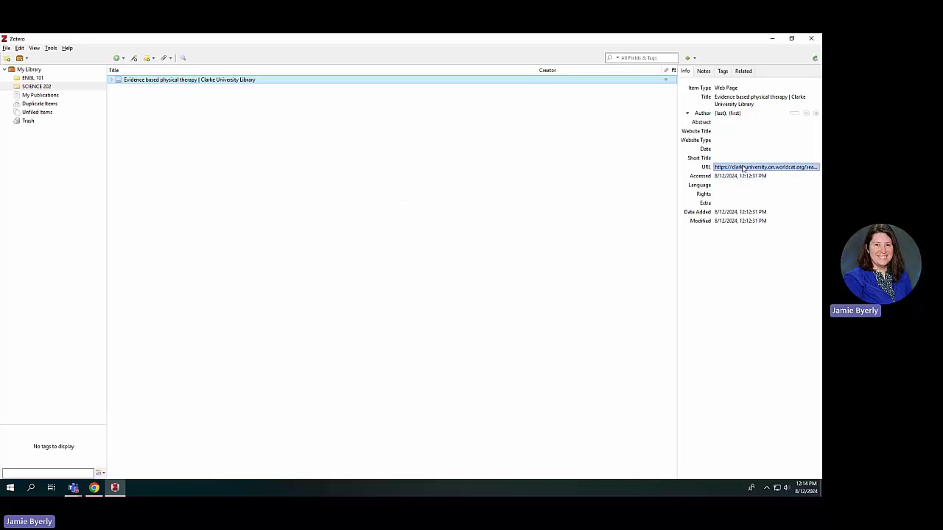
pyautogui.press('Return')
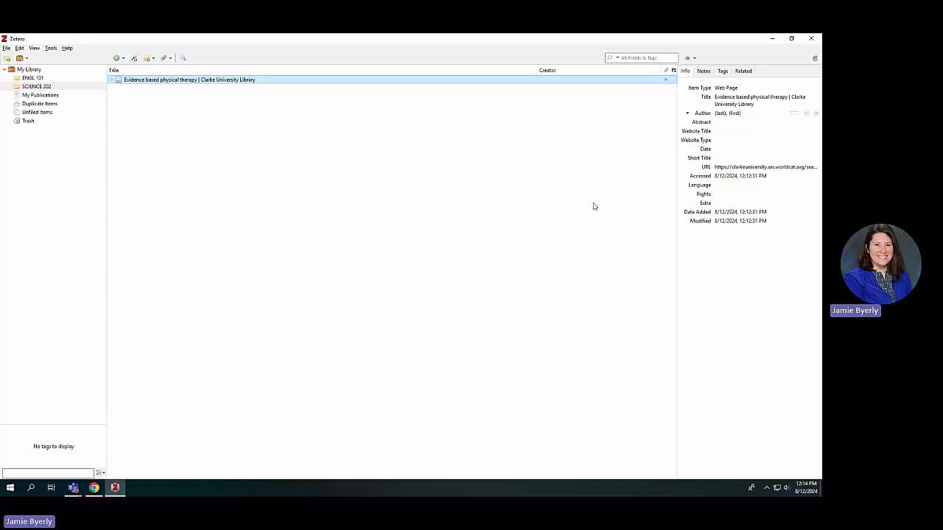
# Return to the browser and save the book's record with the Zotero Connector using Embedded Metadata.
pyautogui.click(95, 488)
pyautogui.click(759, 61)
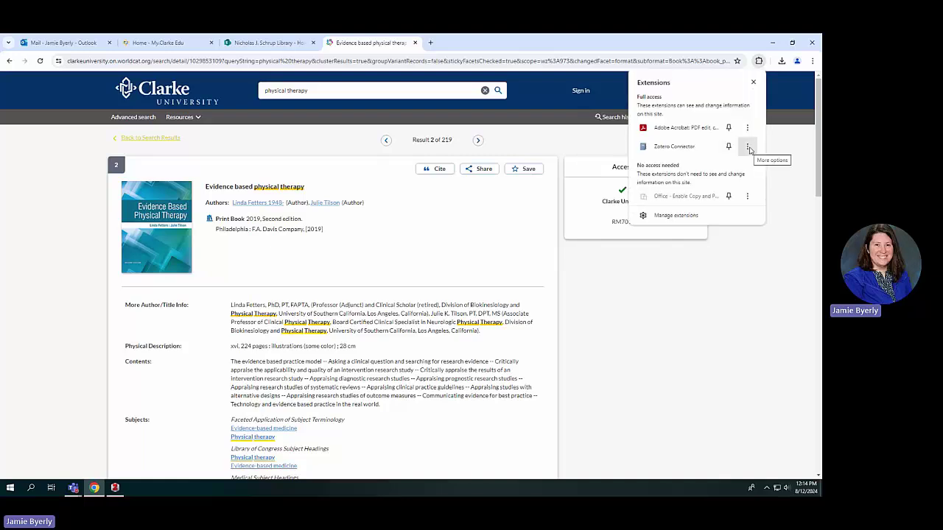
pyautogui.click(748, 147)
pyautogui.moveTo(714, 186)
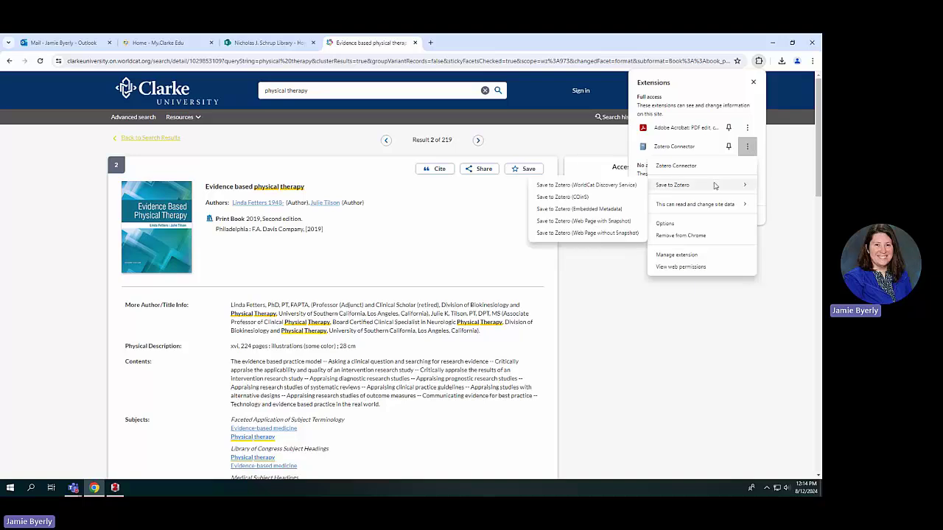
pyautogui.click(613, 210)
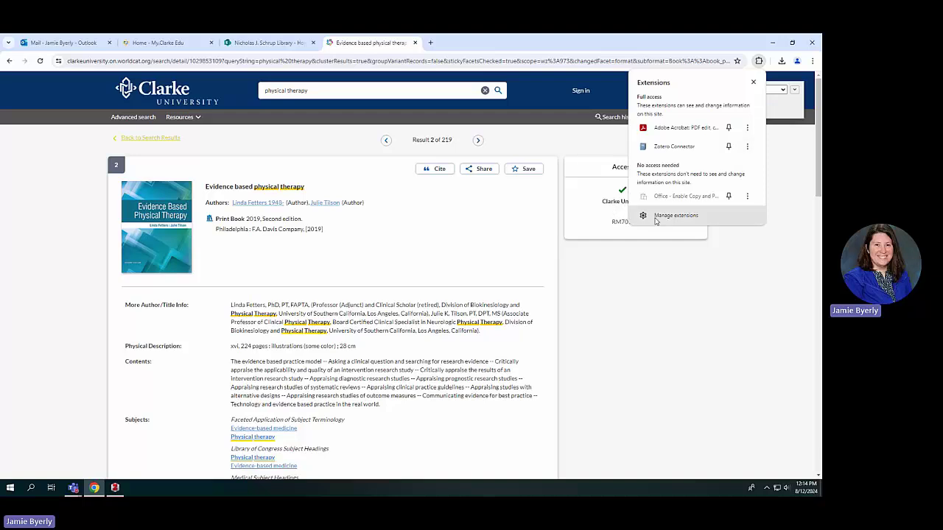
# Switch to Zotero and remove the Web Page item "Evidence based physical therapy | Clarke University Library" from the SCIENCE 202 collection.
pyautogui.click(726, 298)
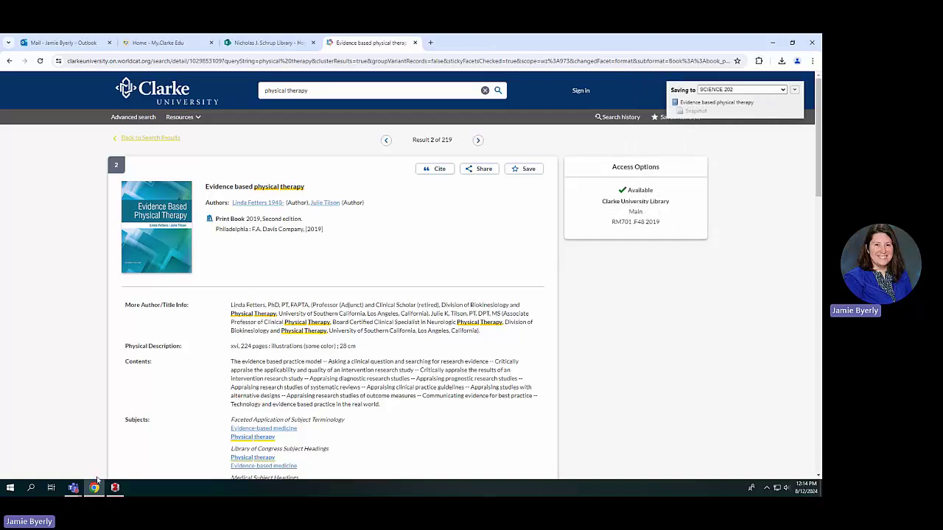
pyautogui.click(115, 487)
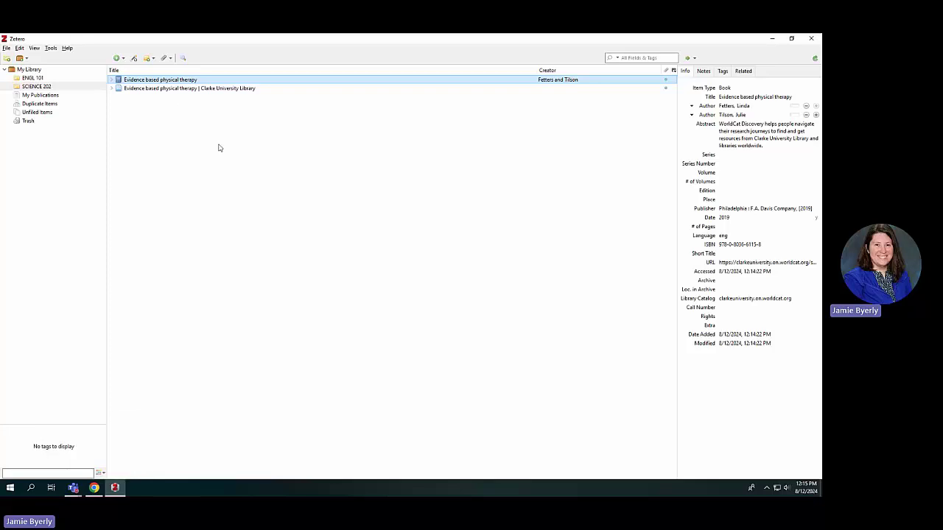
pyautogui.click(150, 89)
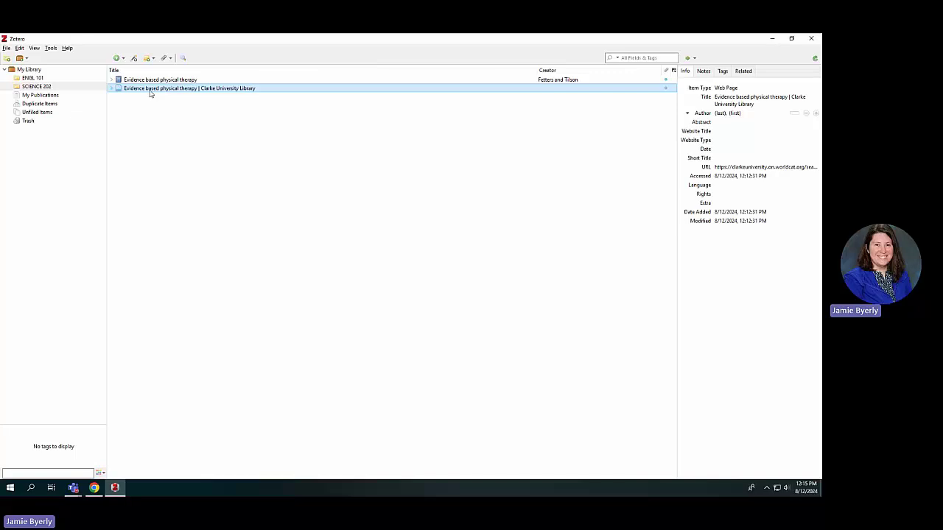
pyautogui.press('Delete')
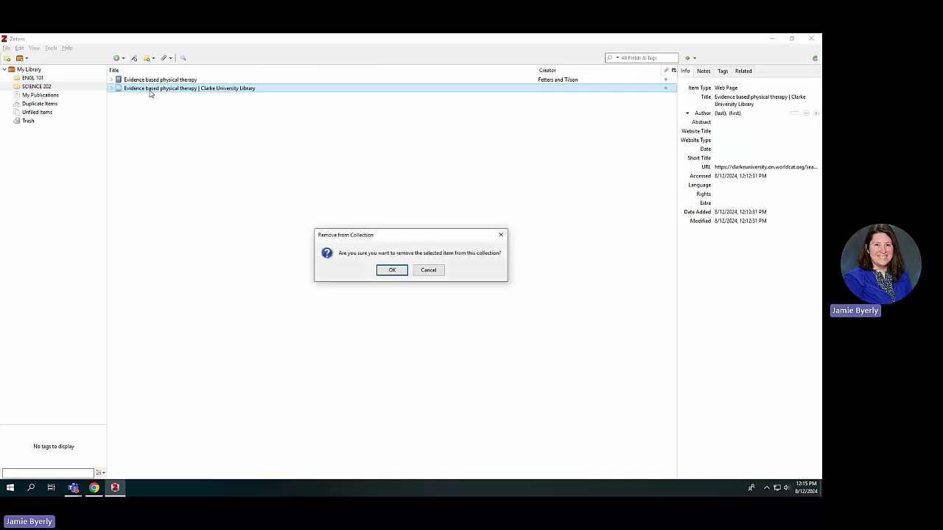
pyautogui.press('Return')
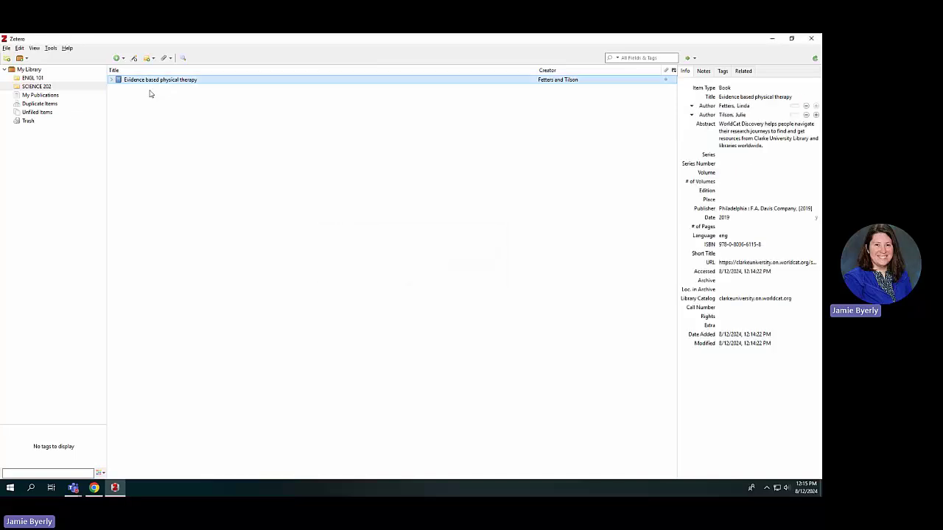
# Return to the browser, close the book's record page, and review the Find Articles ProQuest search on the library home page.
pyautogui.click(95, 487)
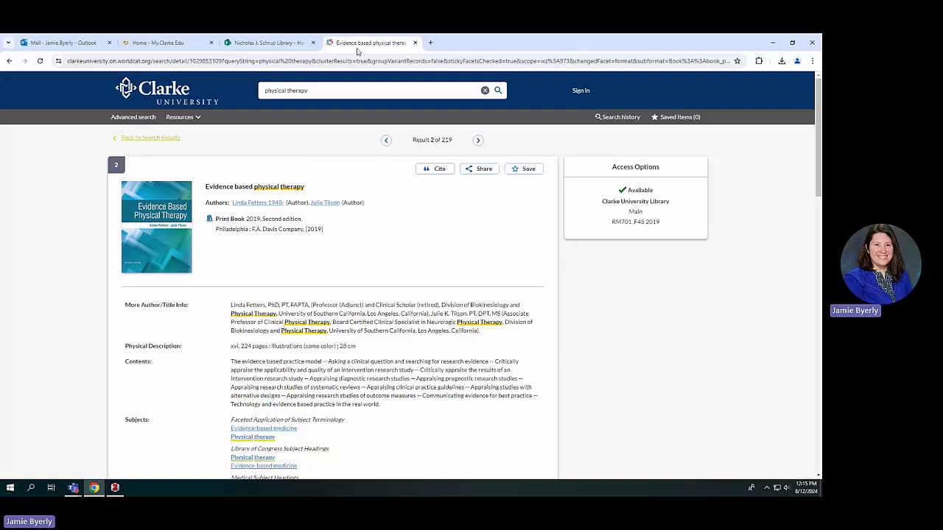
pyautogui.click(414, 42)
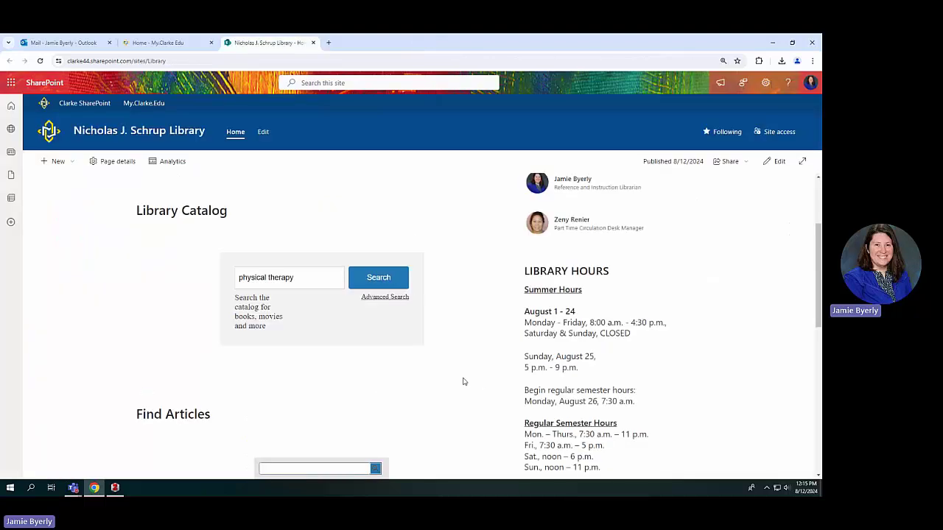
pyautogui.scroll(-3, 464, 381)
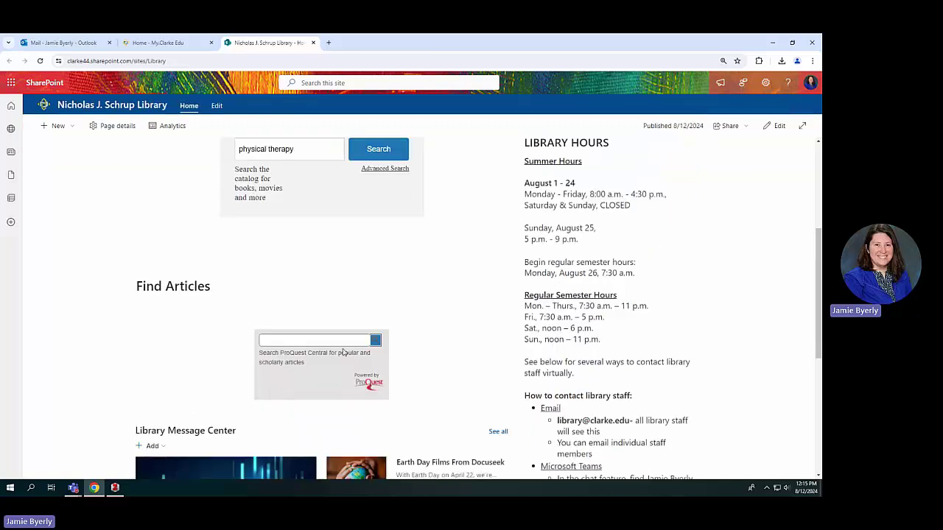
pyautogui.click(319, 340)
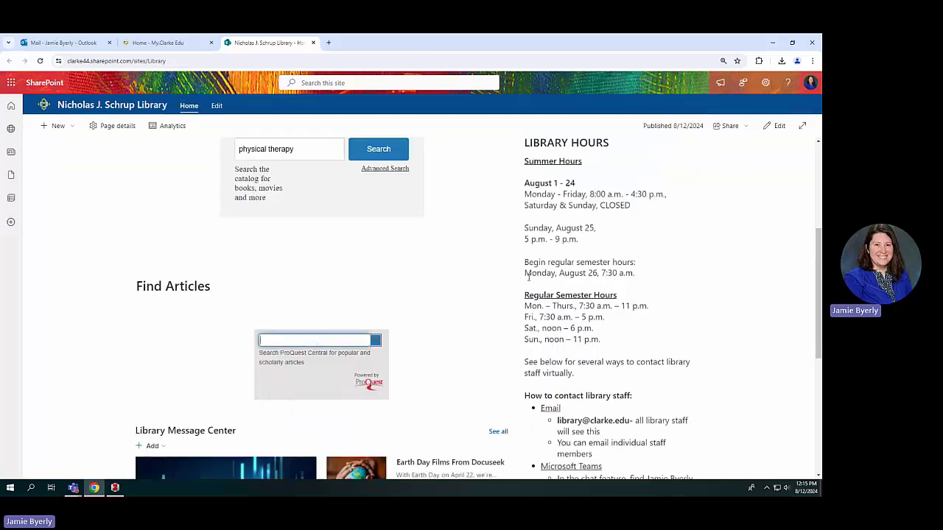
pyautogui.scroll(-1, 455, 277)
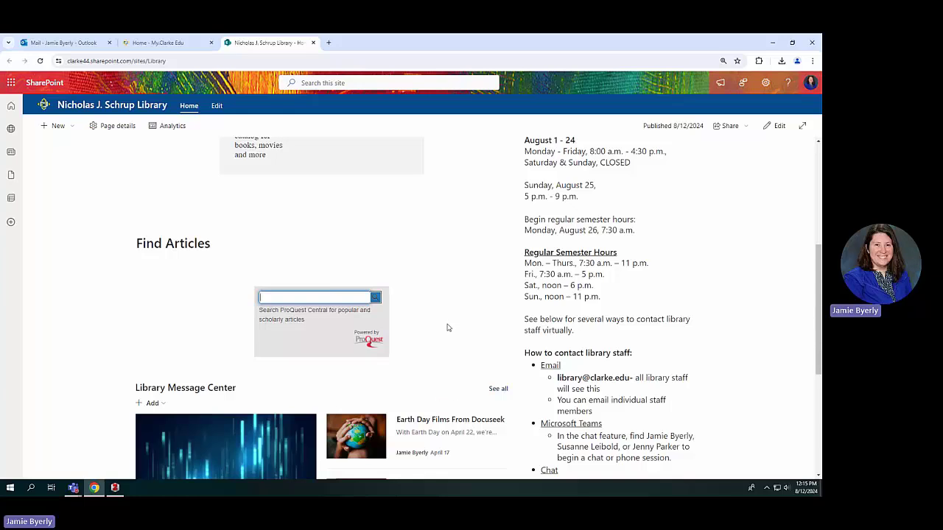
pyautogui.scroll(4, 447, 328)
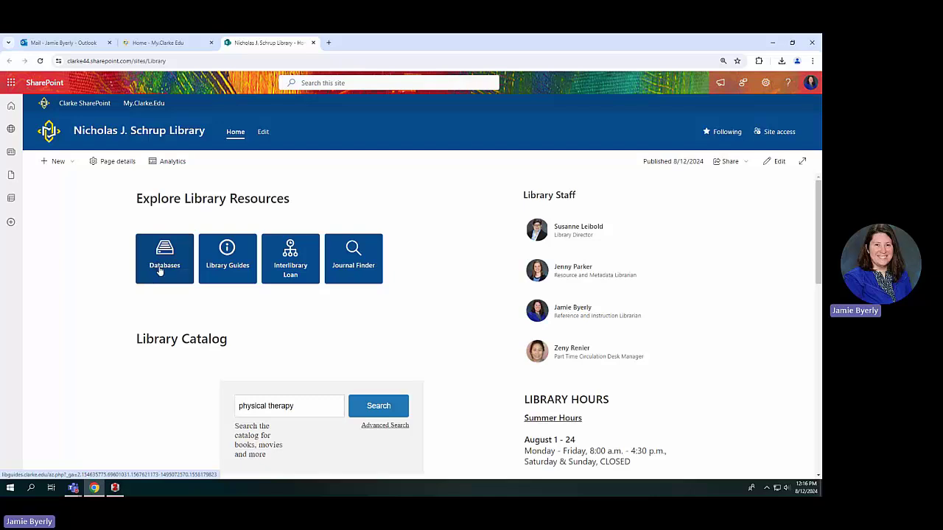
# Open the library's A-Z Databases list, filter it to the letter S, and open Science Direct.
pyautogui.click(161, 270)
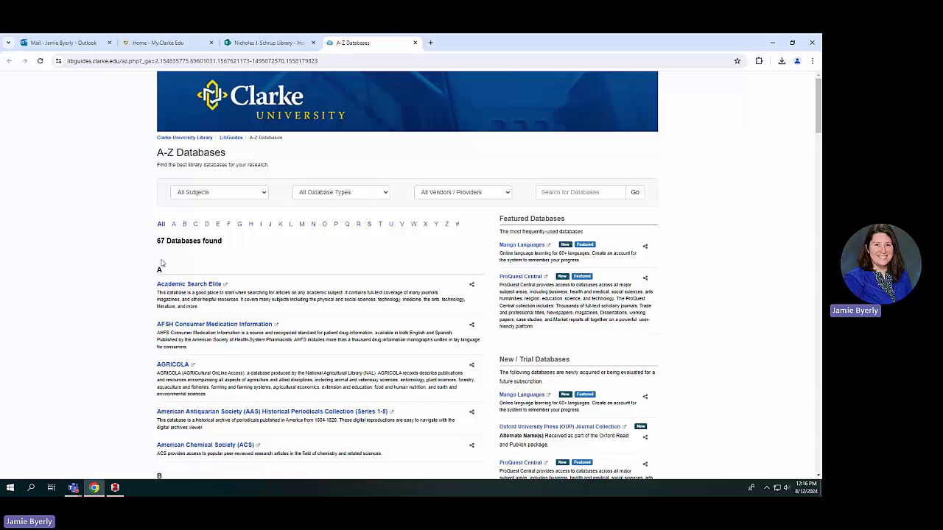
pyautogui.click(369, 225)
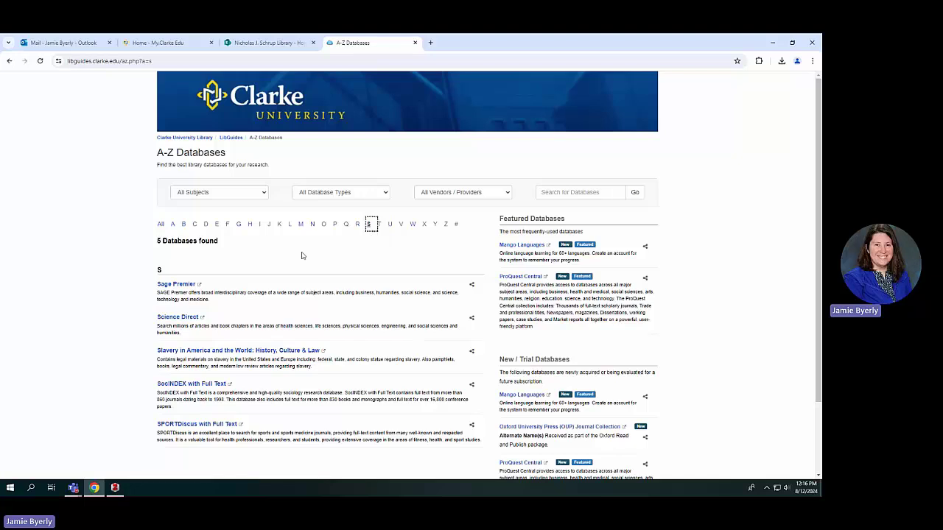
pyautogui.click(182, 319)
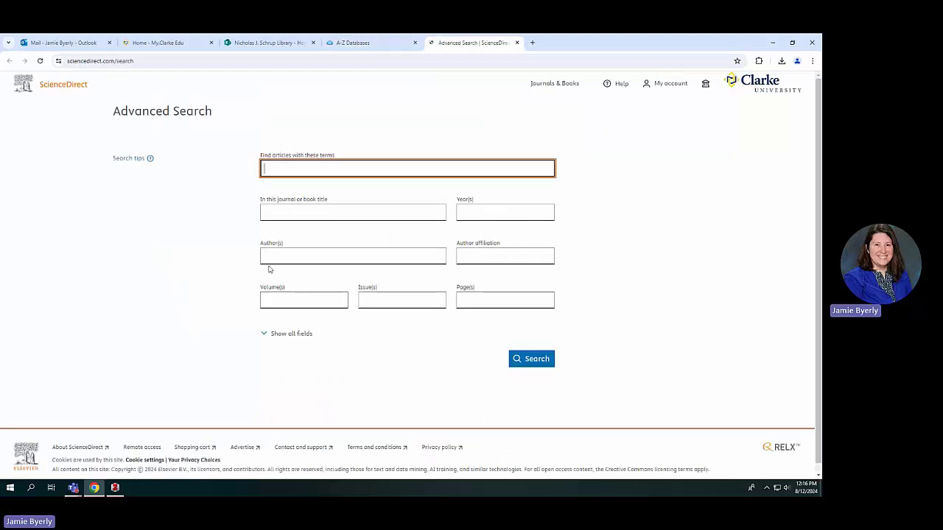
# Search ScienceDirect for "physical therapy" and open the article on the effect of clay therapy on hopelessness and depression in chronic stroke patients.
pyautogui.write('physc')
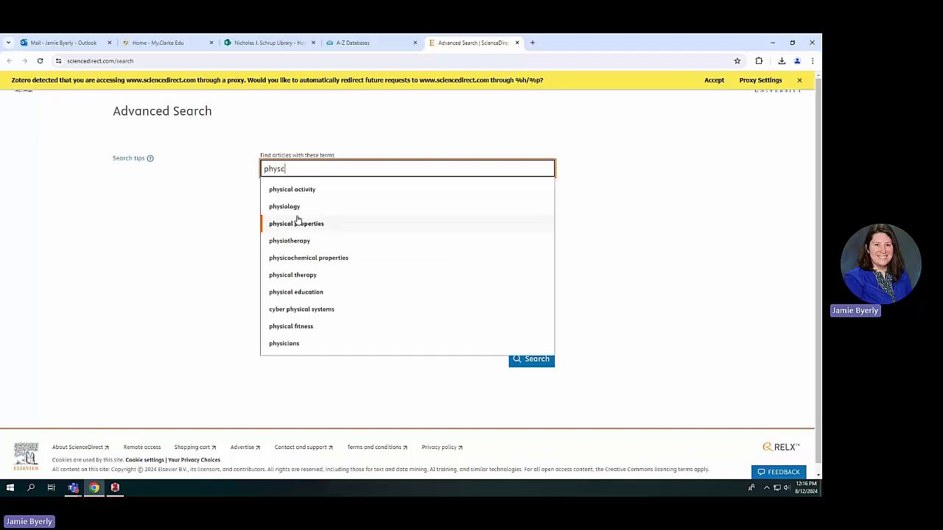
pyautogui.click(300, 220)
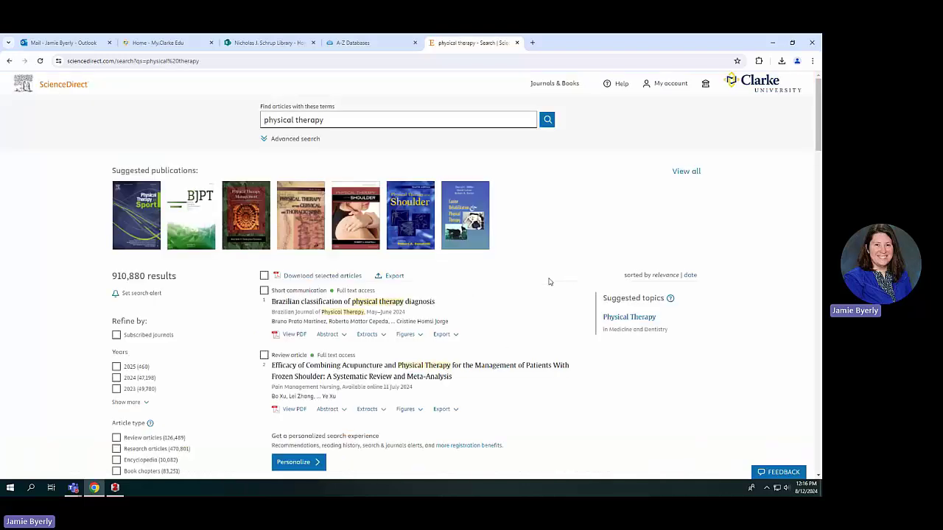
pyautogui.scroll(-1, 549, 281)
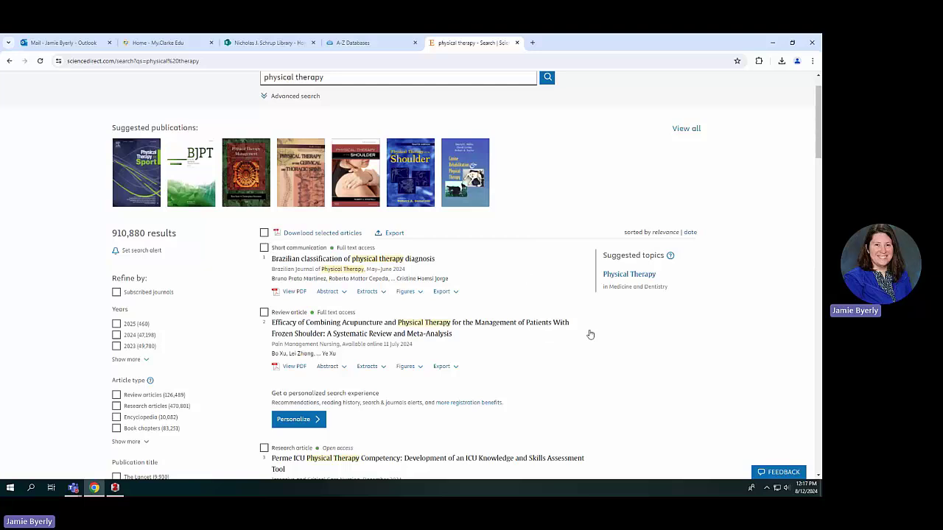
pyautogui.scroll(-5, 523, 278)
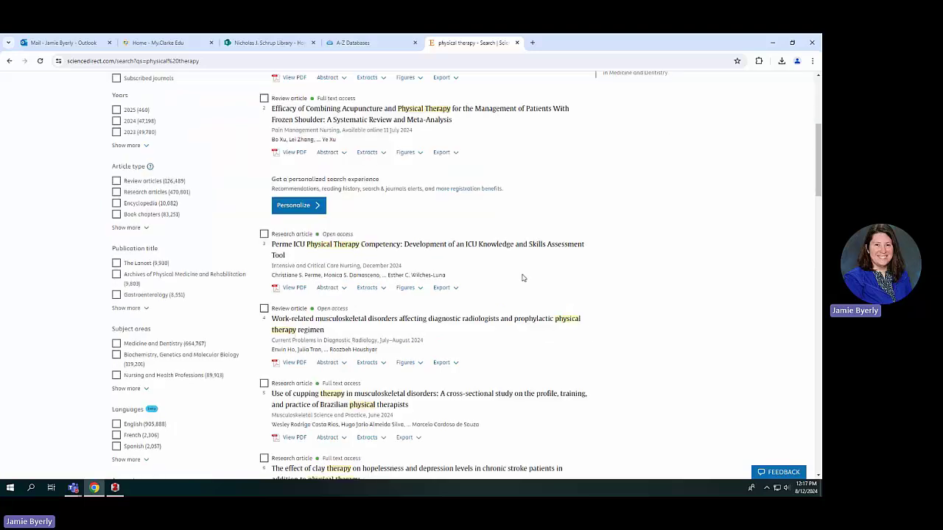
pyautogui.scroll(-1, 523, 278)
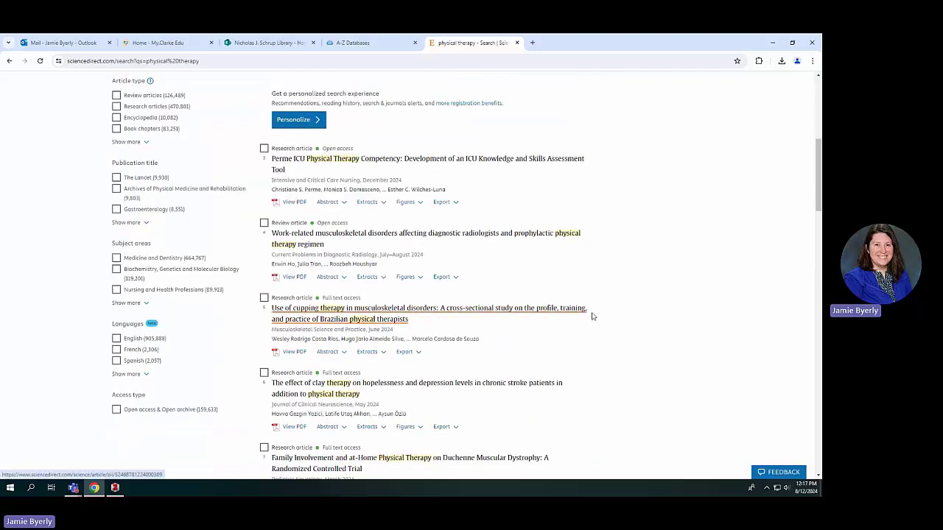
pyautogui.scroll(-1, 670, 295)
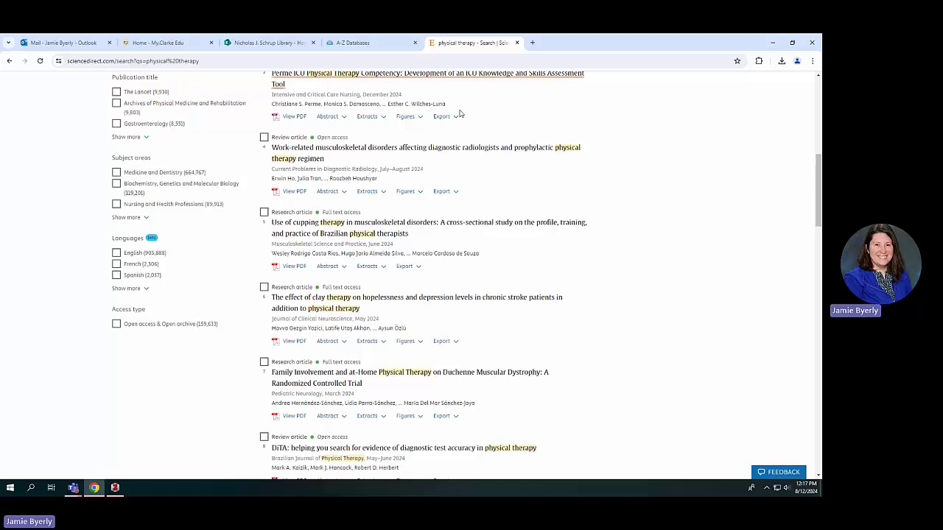
pyautogui.click(320, 310)
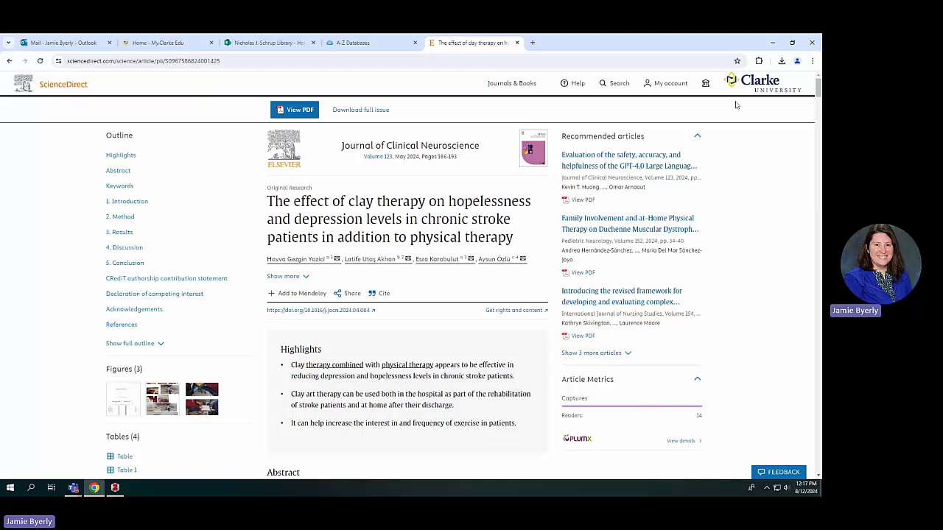
# Save the clay therapy article to SCIENCE 202 with the Zotero Connector's Save to Zotero (ScienceDirect) option.
pyautogui.click(759, 61)
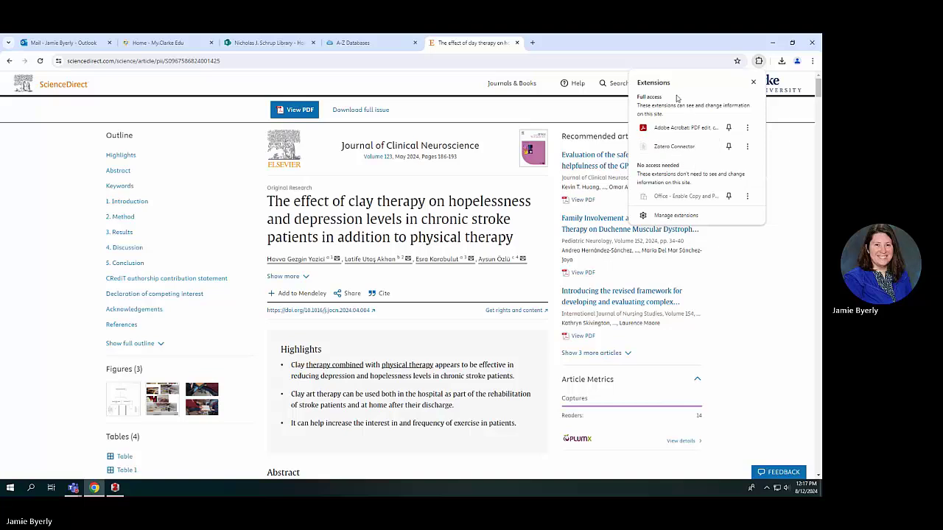
pyautogui.click(747, 147)
pyautogui.moveTo(697, 187)
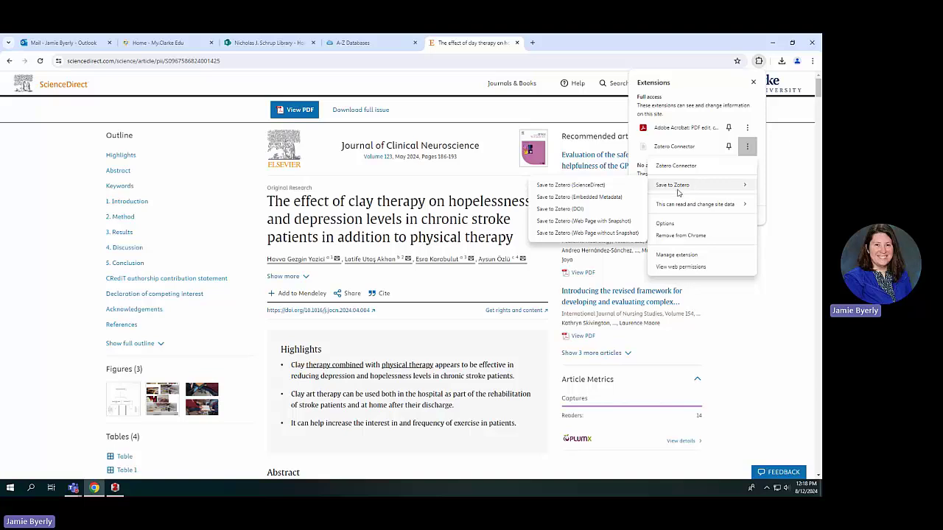
pyautogui.click(571, 186)
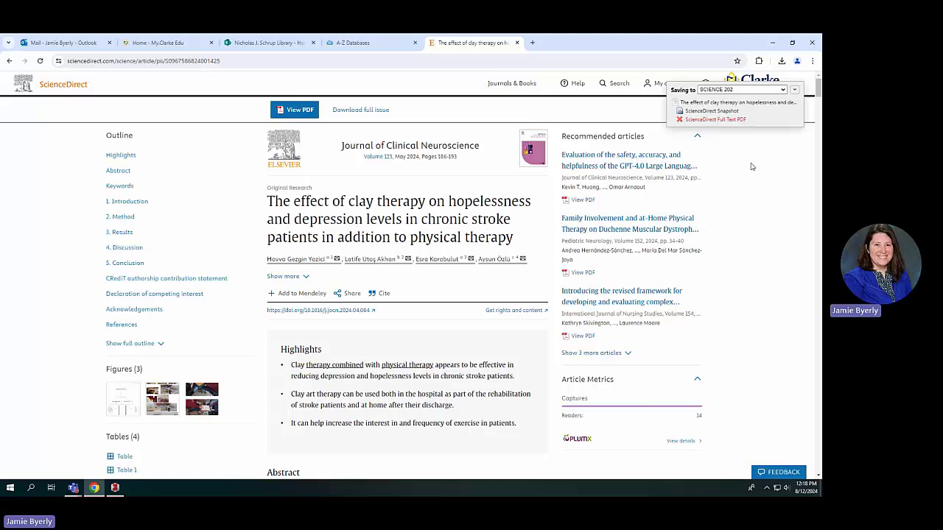
# Switch to Zotero and examine the saved clay therapy article's title, abstract, and publication details down to its URL.
pyautogui.hotkey('alt', 'Tab')
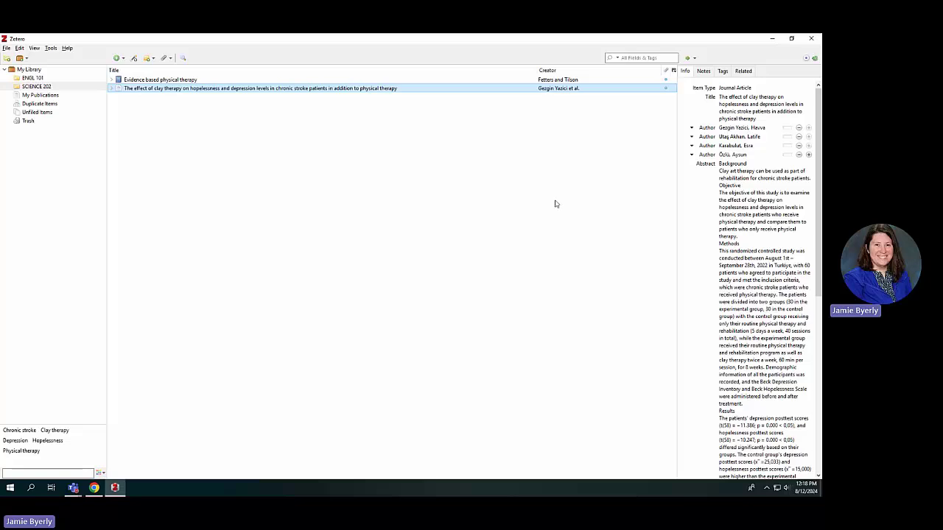
pyautogui.click(721, 116)
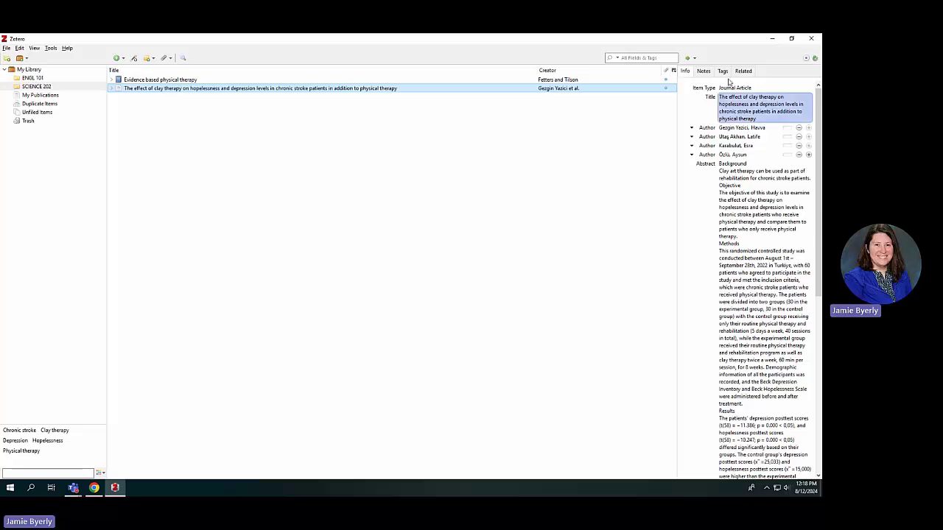
pyautogui.click(744, 214)
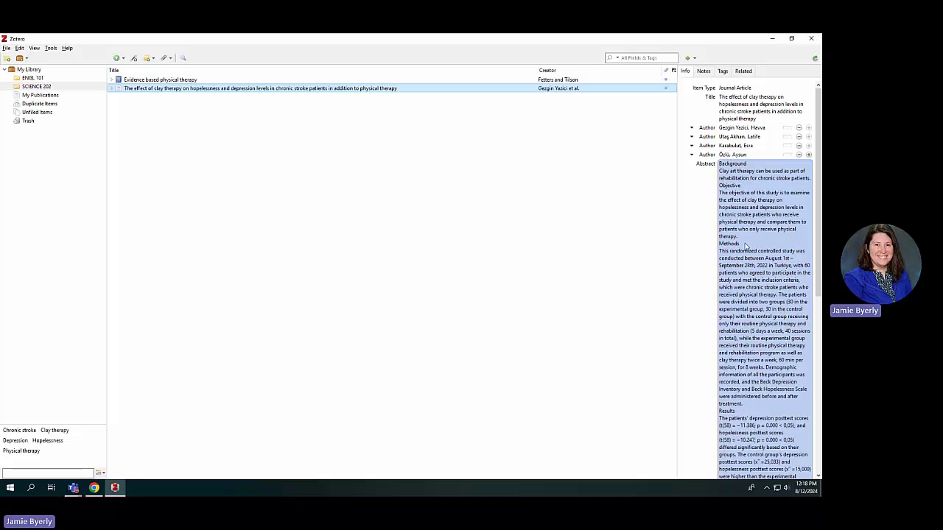
pyautogui.scroll(-2, 745, 247)
pyautogui.scroll(-5, 746, 247)
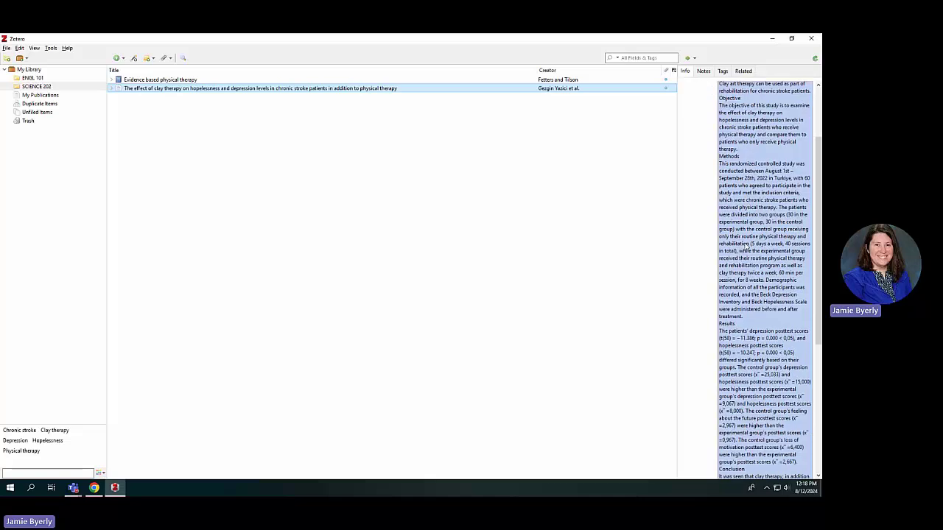
pyautogui.scroll(-3, 747, 247)
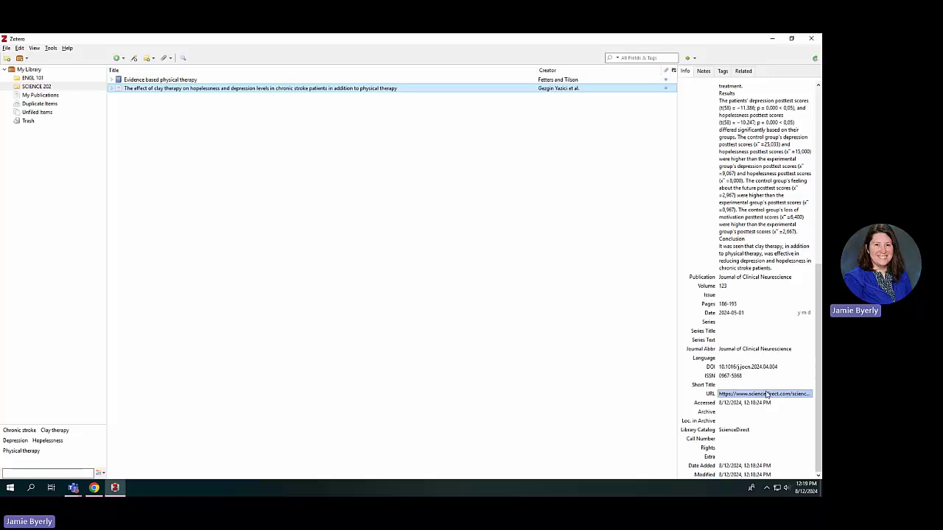
# Copy the saved article's URL, load it in a new browser tab to check the link, and close that tab.
pyautogui.click(753, 395)
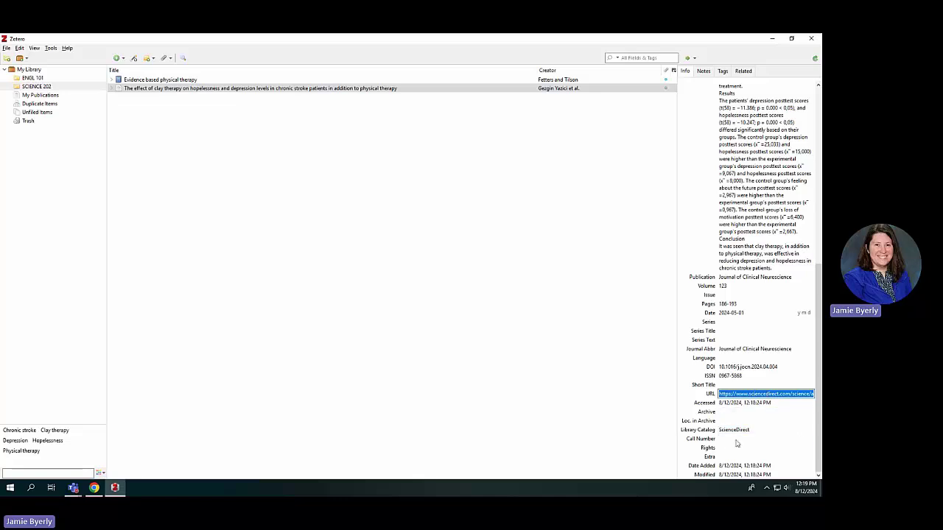
pyautogui.click(95, 487)
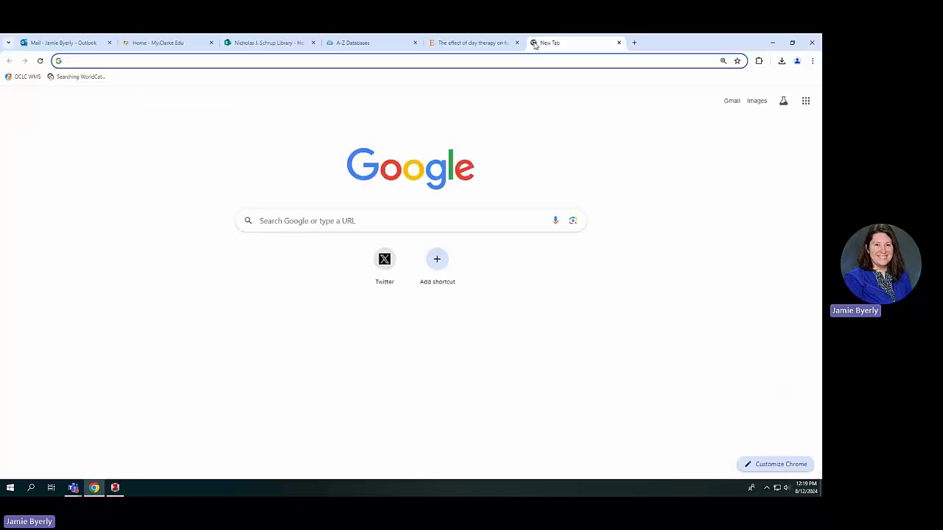
pyautogui.hotkey('ctrl', 'v')
pyautogui.press('Return')
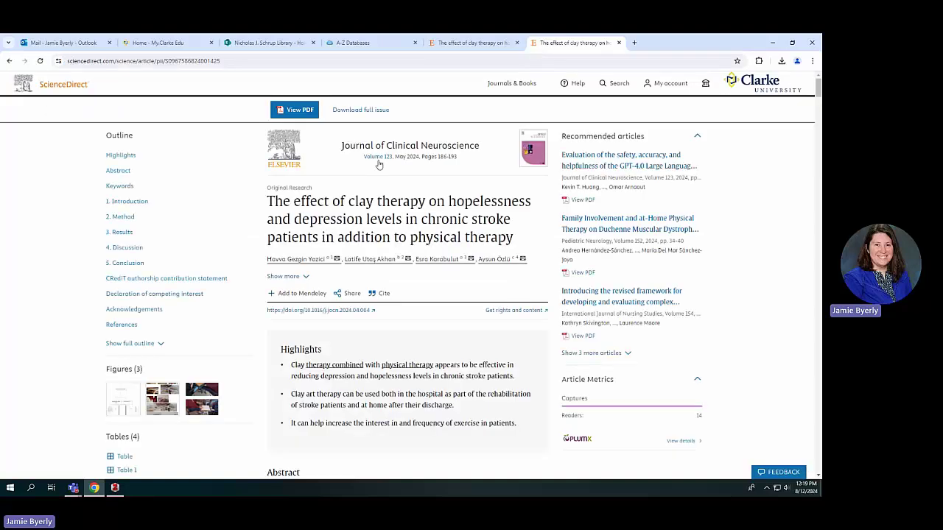
pyautogui.hotkey('ctrl', 'w')
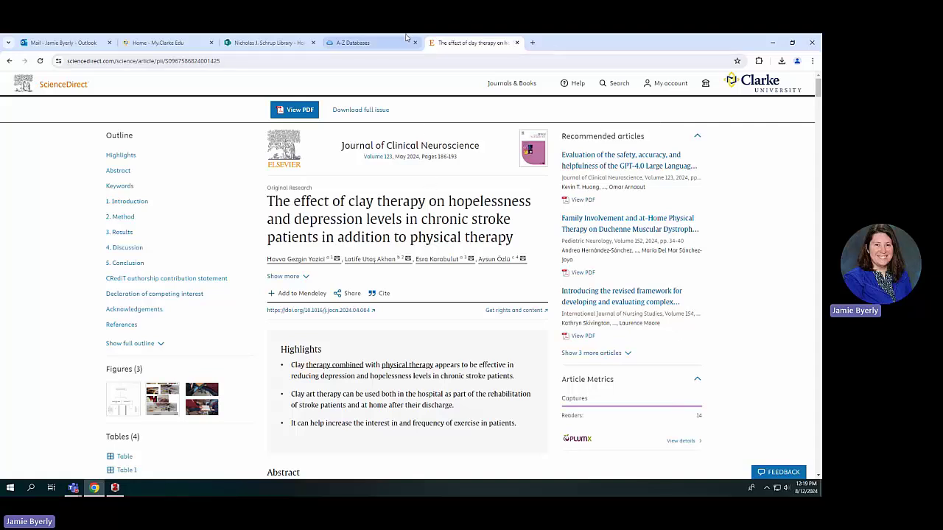
pyautogui.click(115, 487)
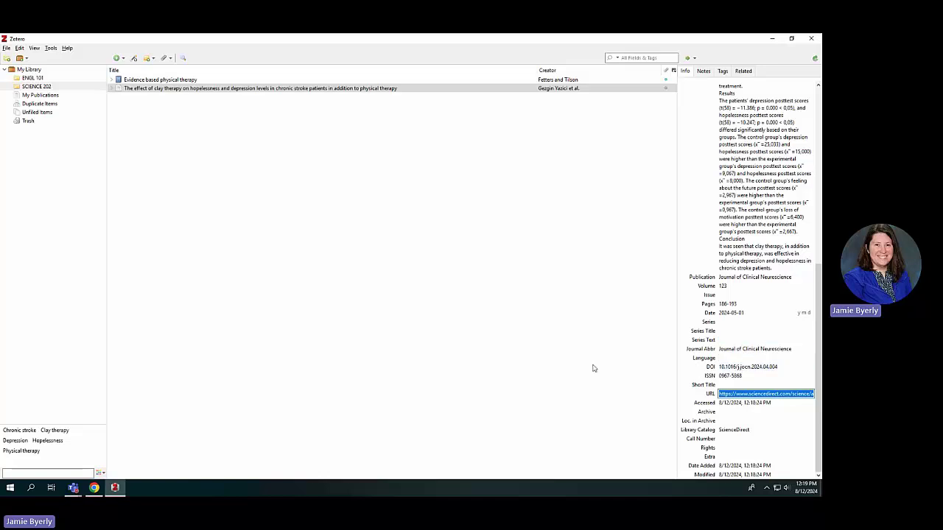
pyautogui.hotkey('alt', 'Tab')
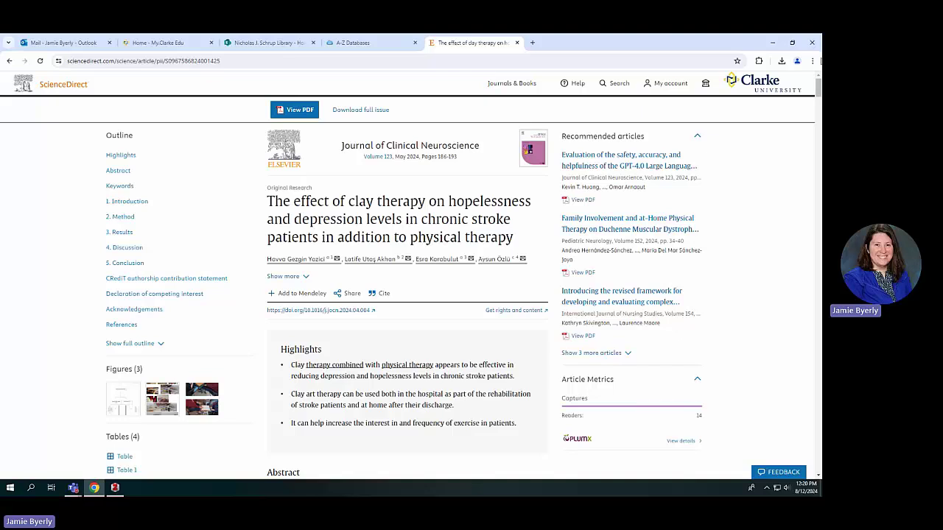
# Save the clay therapy article again with the Zotero Connector's Embedded Metadata option, and switch to Zotero to view the new record.
pyautogui.click(759, 61)
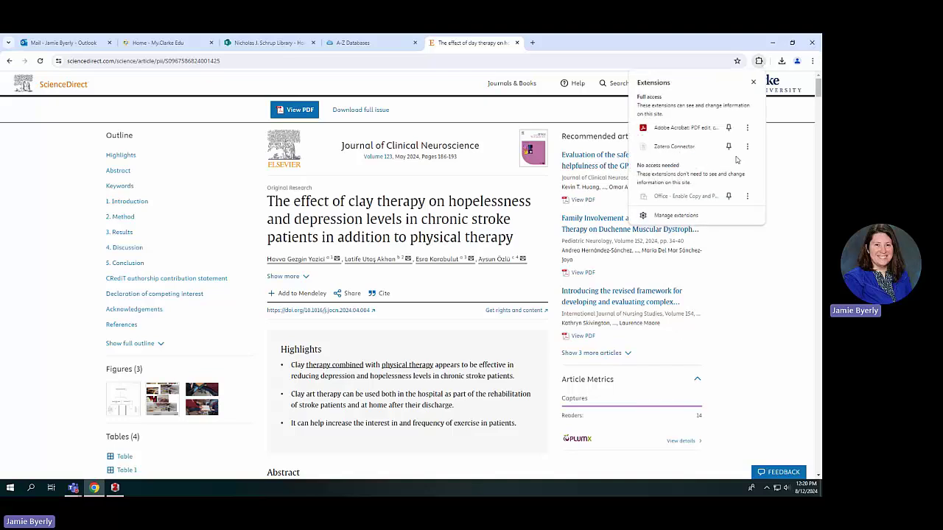
pyautogui.click(746, 148)
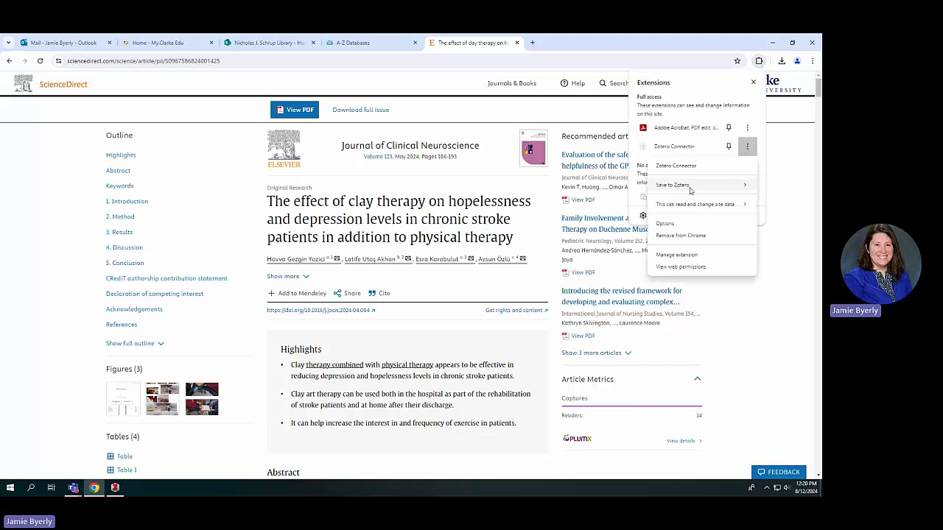
pyautogui.moveTo(700, 186)
pyautogui.click(606, 198)
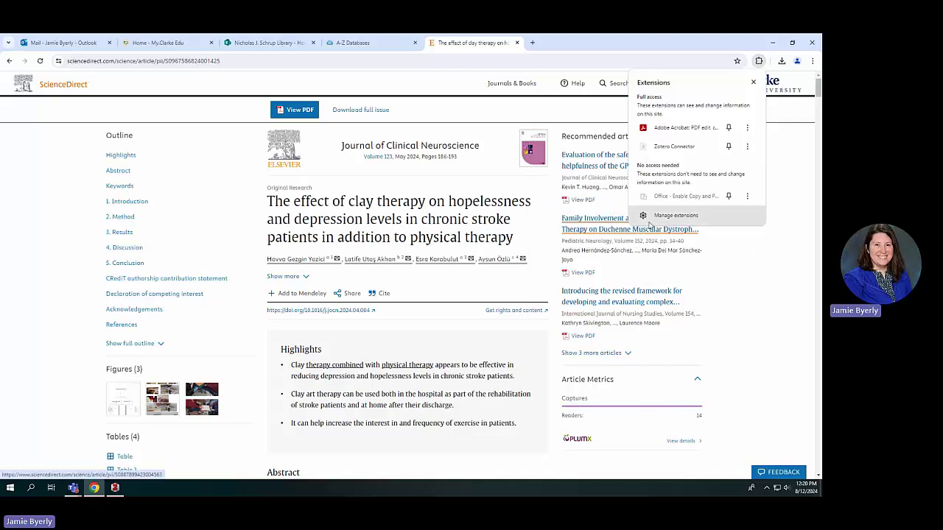
pyautogui.hotkey('alt', 'Tab')
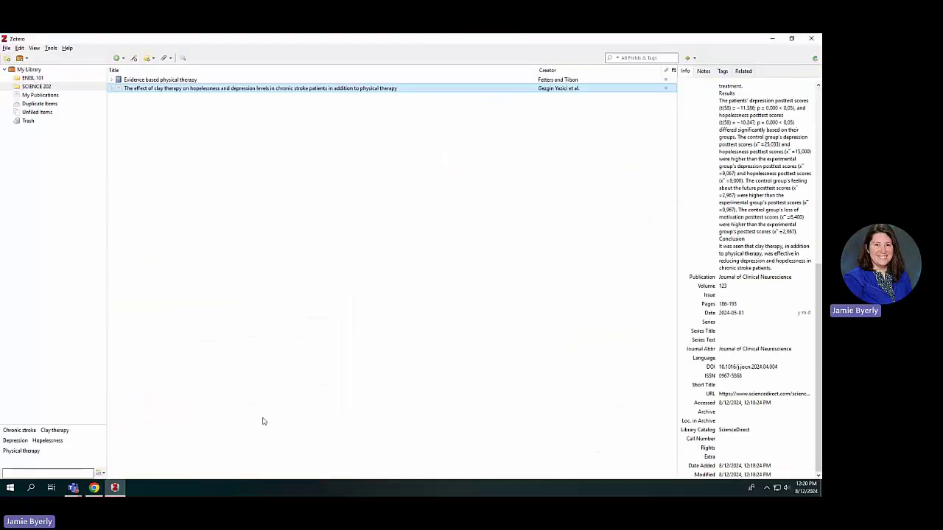
pyautogui.hotkey('alt', 'Tab')
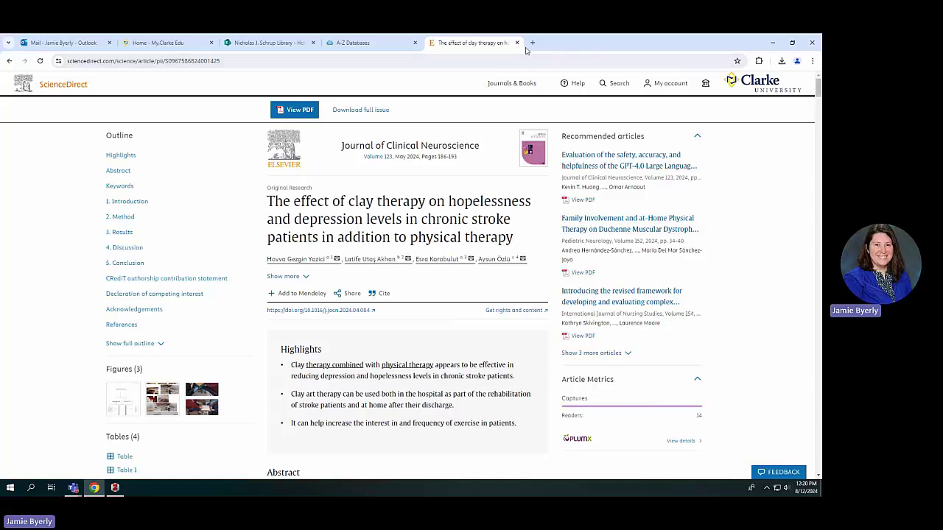
pyautogui.hotkey('ctrl', 'shift', 's')
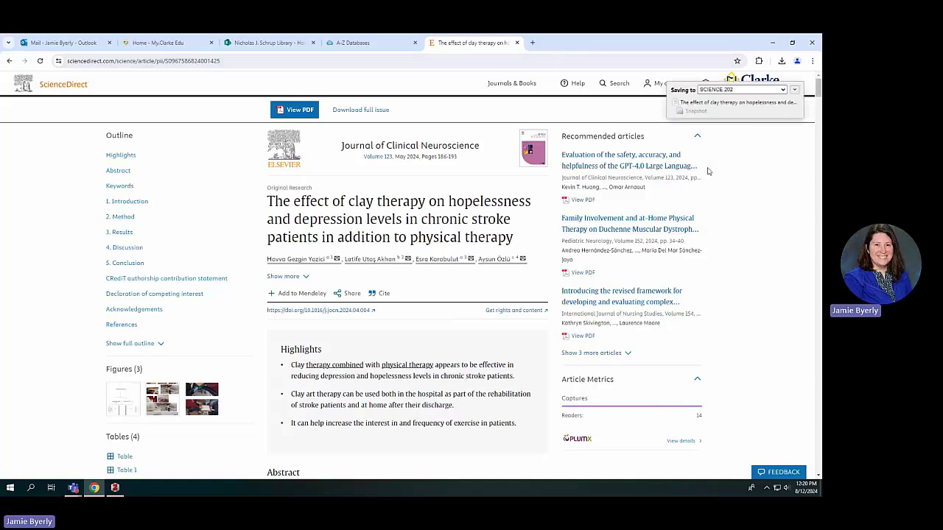
pyautogui.hotkey('alt', 'Tab')
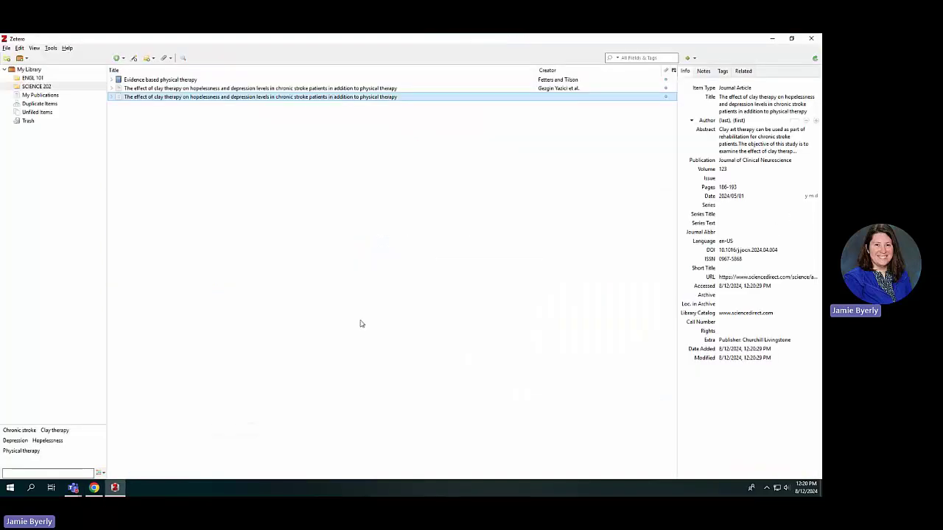
# Examine the second clay therapy record's URL and title details, and remove this duplicate from SCIENCE 202.
pyautogui.click(747, 278)
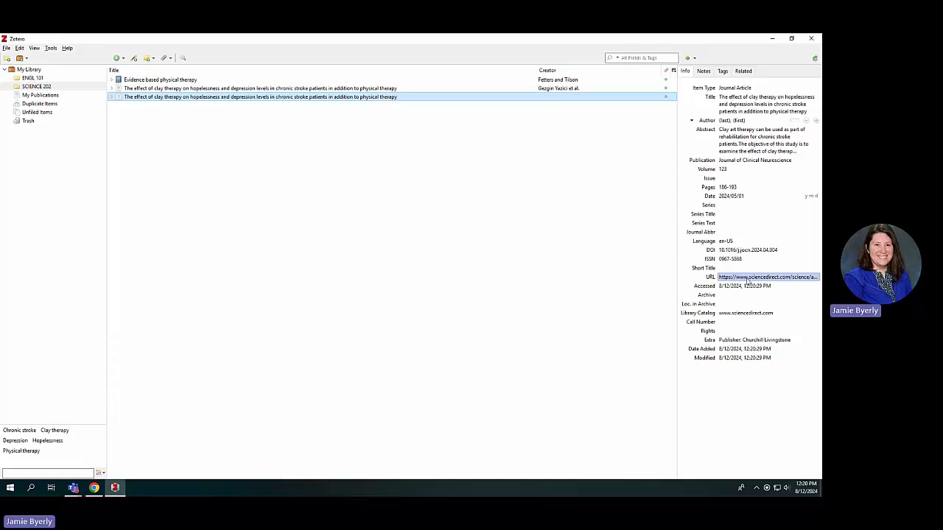
pyautogui.press('Return')
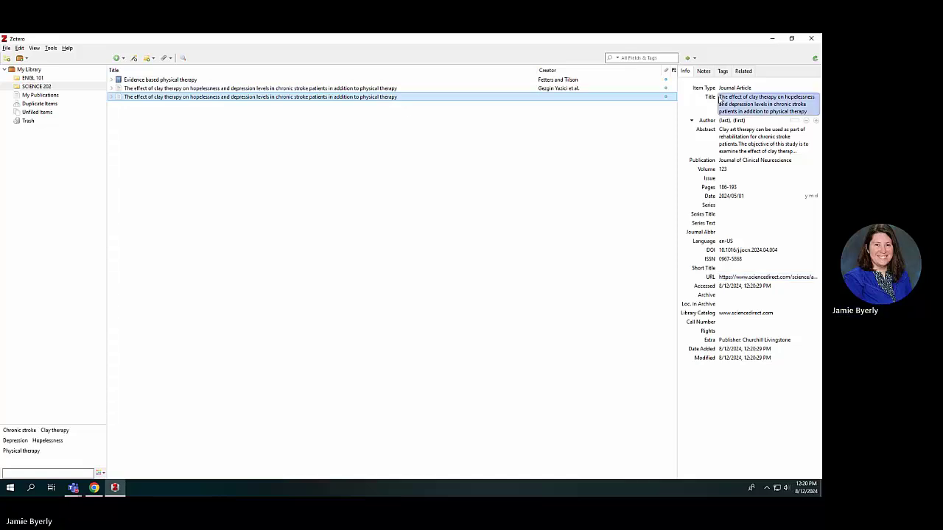
pyautogui.click(762, 321)
pyautogui.press('Return')
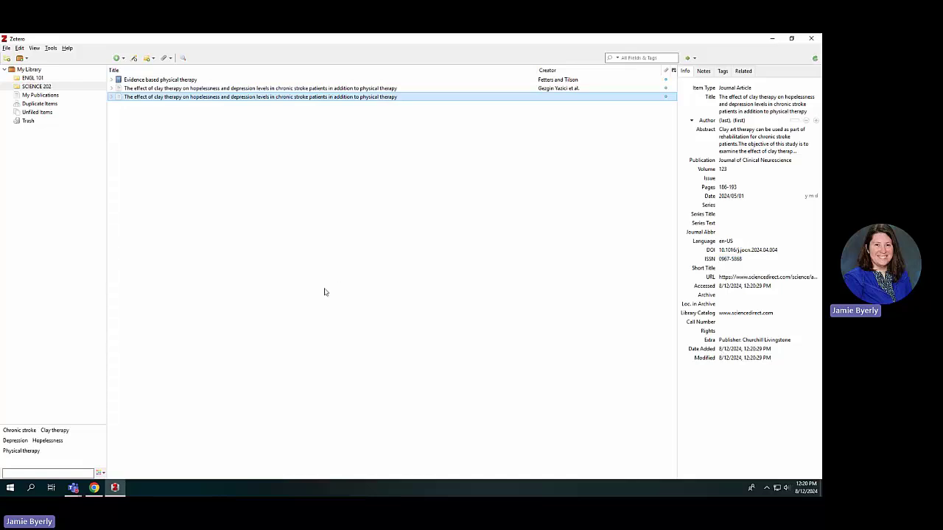
# Back in the browser, close the article and old database tabs, open Docuseek Complete Collection from the library's A-Z databases, and dismiss the proxy notice.
pyautogui.hotkey('alt', 'Tab')
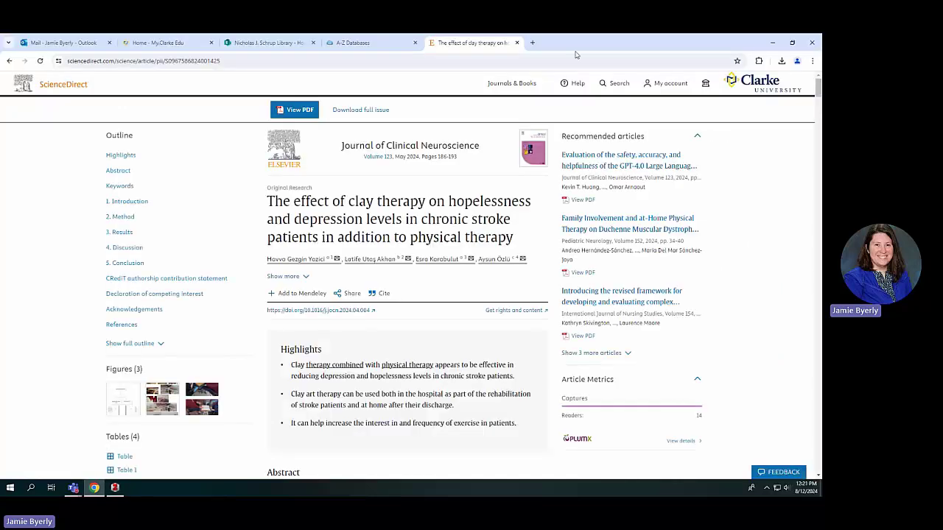
pyautogui.click(517, 42)
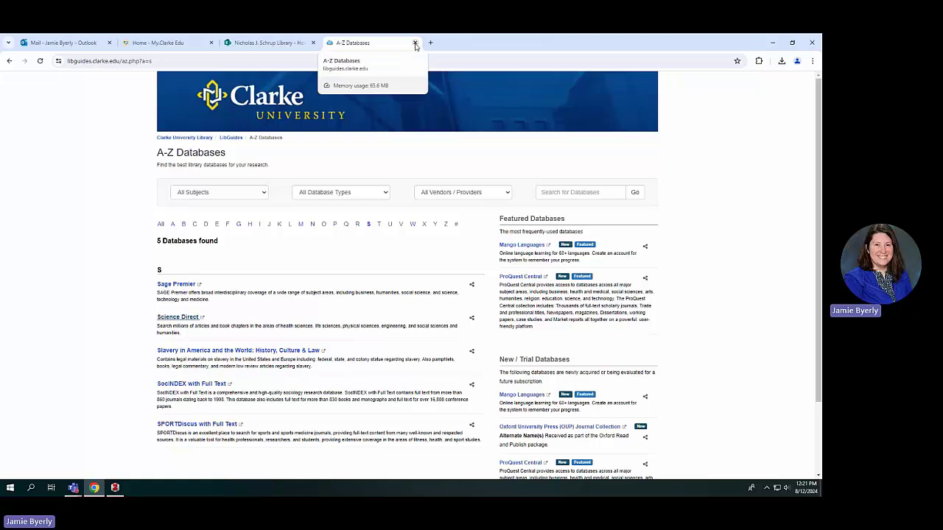
pyautogui.click(415, 43)
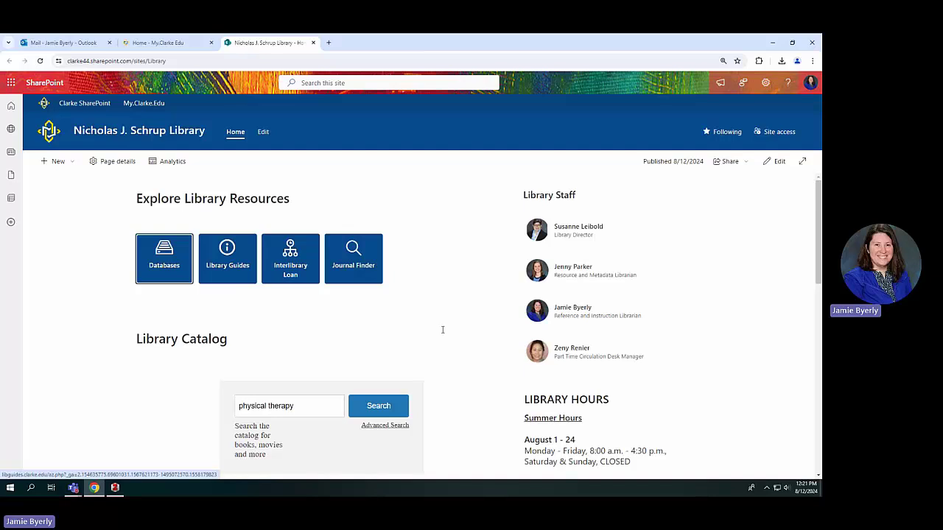
pyautogui.click(160, 275)
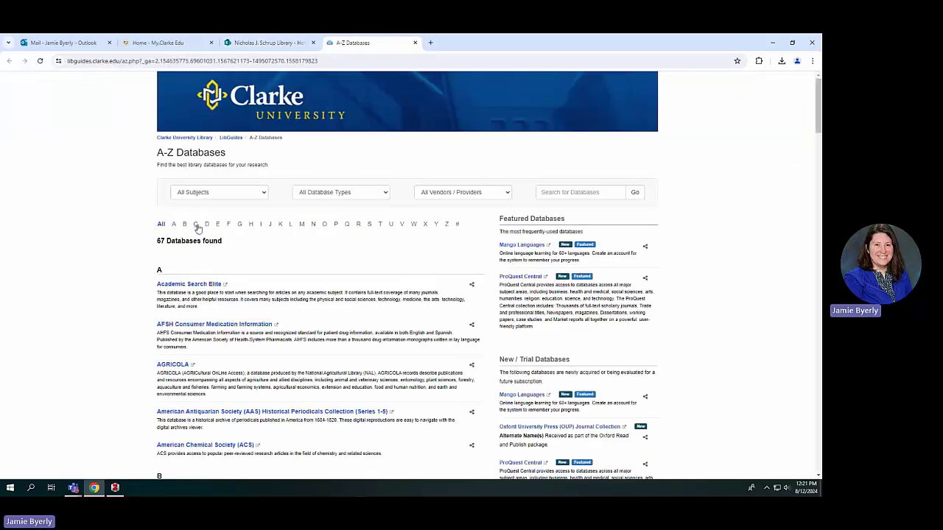
pyautogui.click(207, 224)
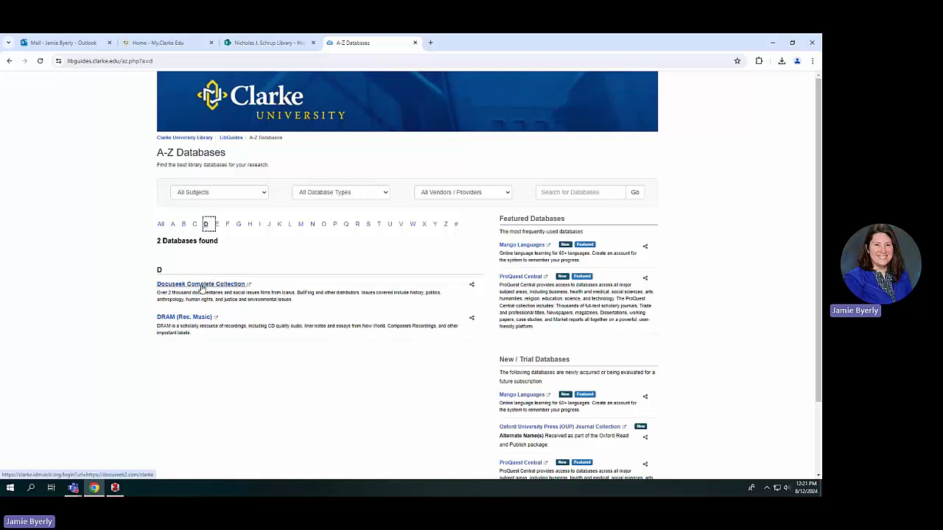
pyautogui.click(202, 286)
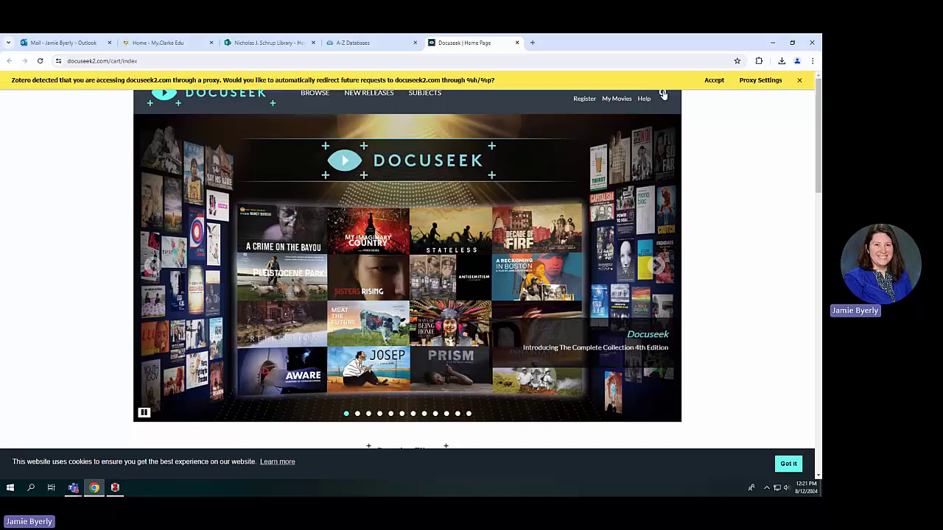
pyautogui.click(798, 80)
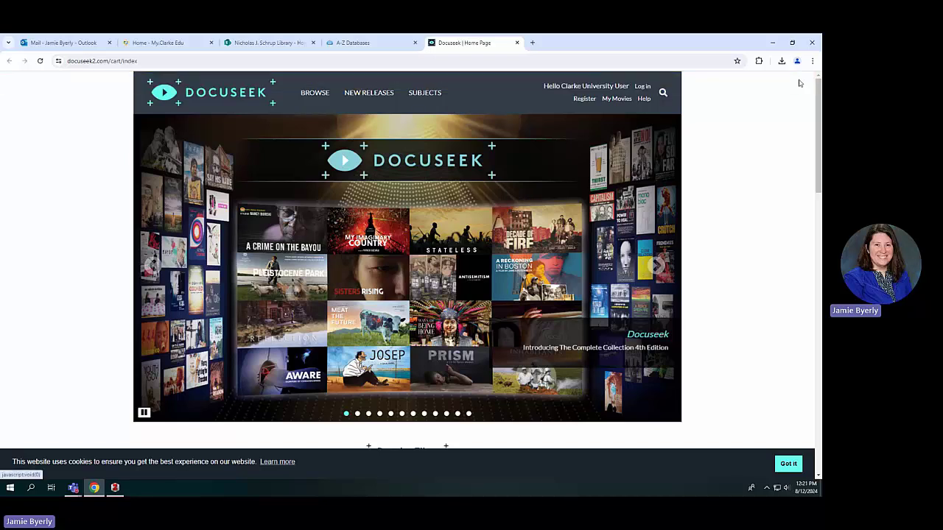
# Search Docuseek for "physical therapy" and open the film Changing Identities: A Story of Traumatic Injury and Art.
pyautogui.click(663, 94)
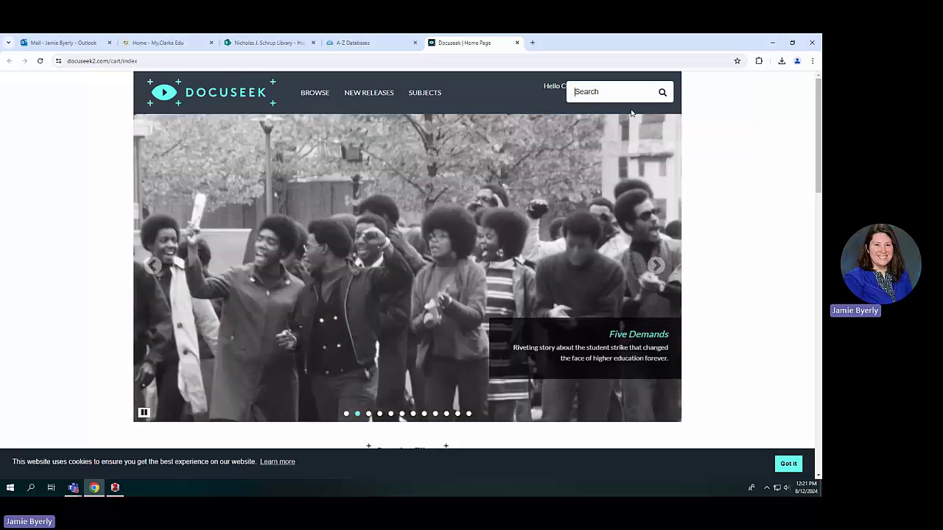
pyautogui.write('physical therapy')
pyautogui.press('Return')
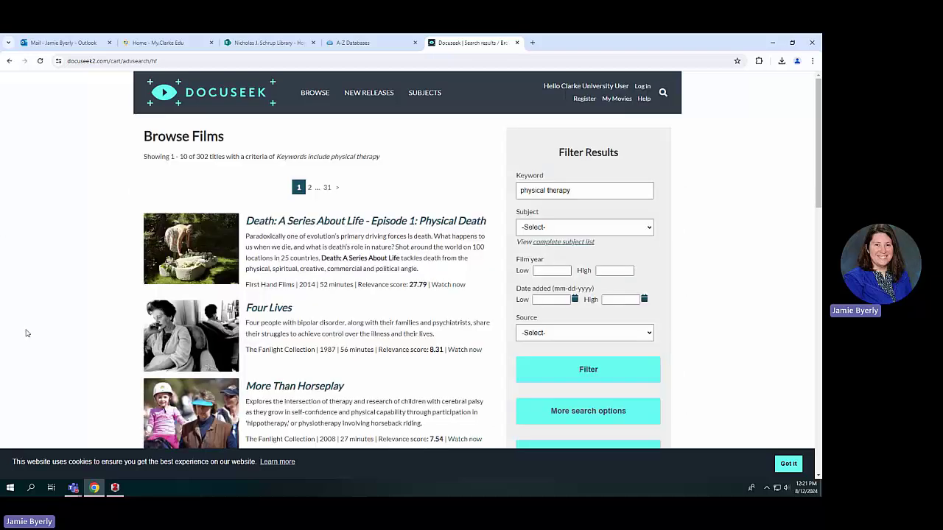
pyautogui.scroll(-3, 42, 306)
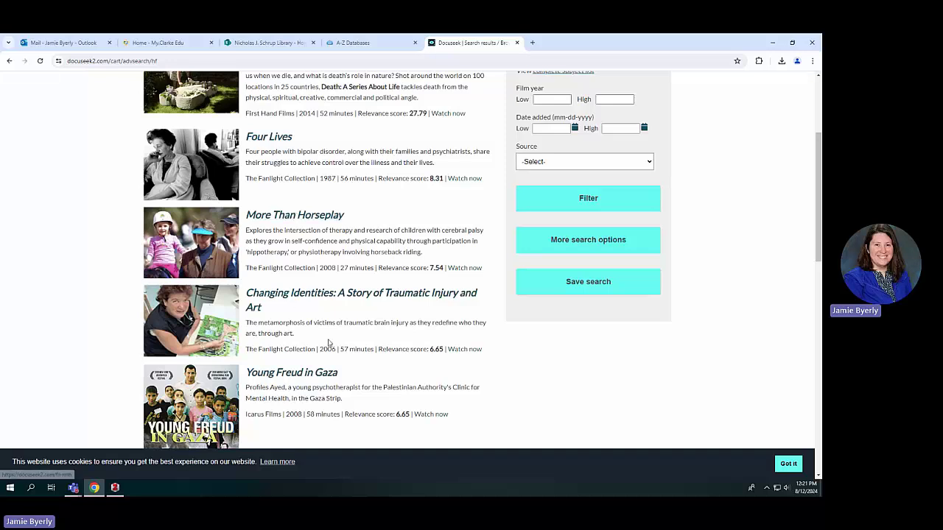
pyautogui.click(298, 297)
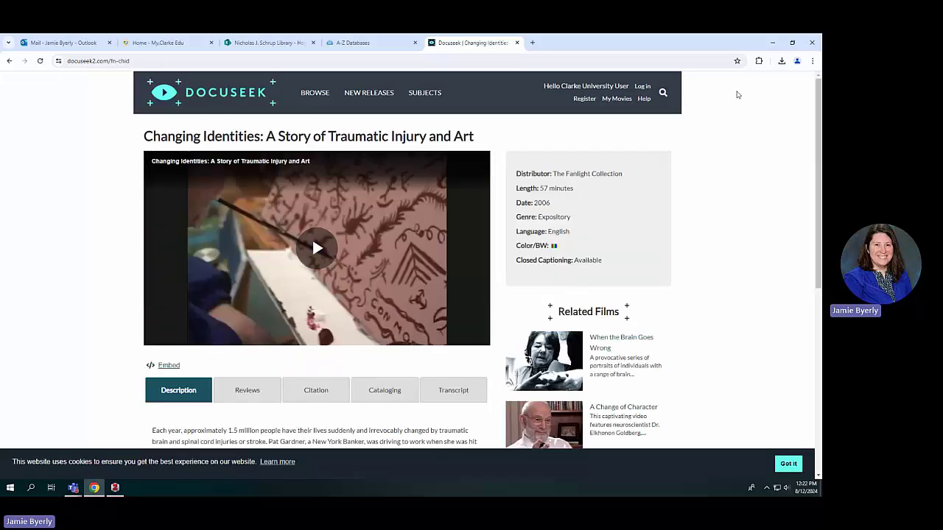
# Save the Changing Identities film page to SCIENCE 202 with the Zotero Connector's Web Page with Snapshot option.
pyautogui.click(759, 61)
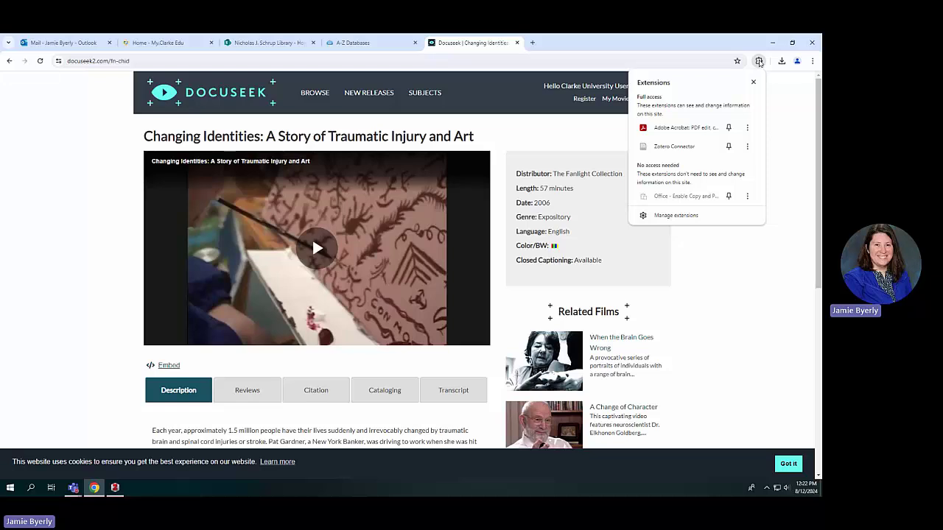
pyautogui.click(747, 146)
pyautogui.moveTo(712, 189)
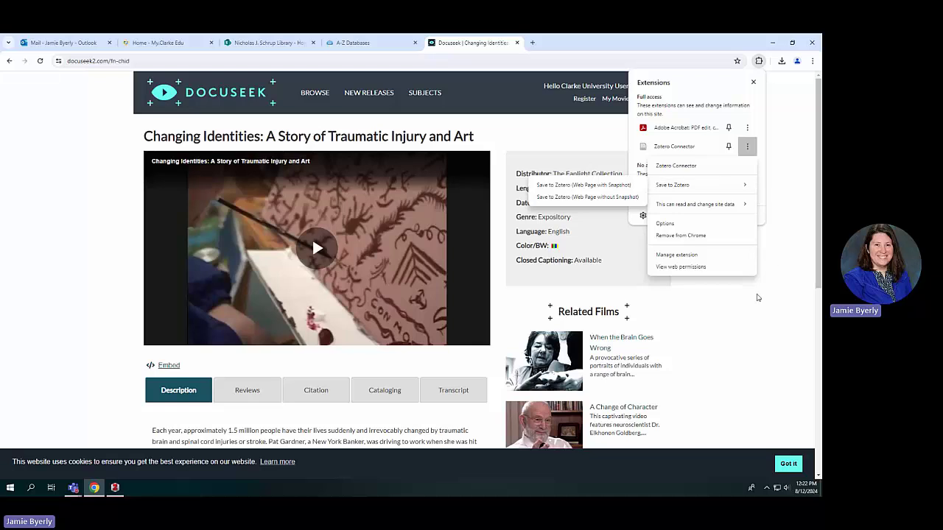
pyautogui.moveTo(663, 185)
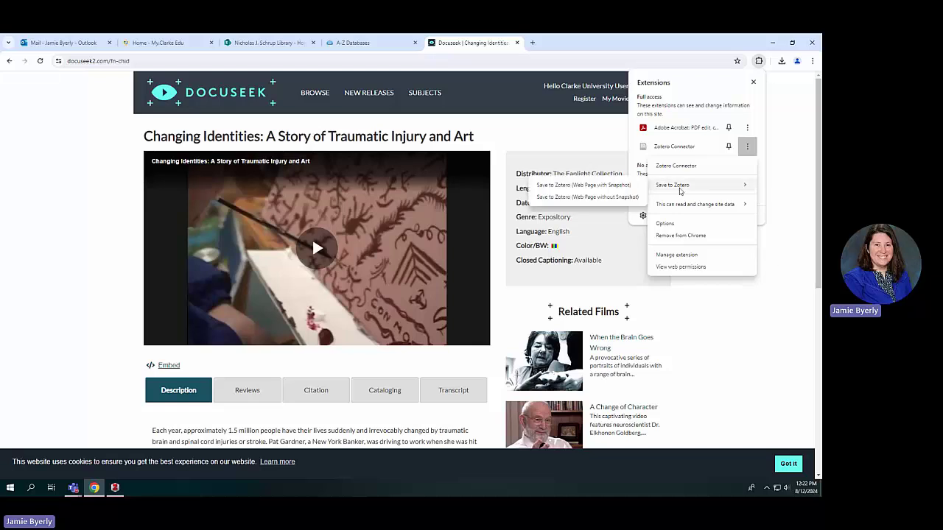
pyautogui.click(602, 186)
# Copy the saved film's URL from its Zotero record, load it in a new browser tab to check the link, and close that tab.
pyautogui.click(115, 488)
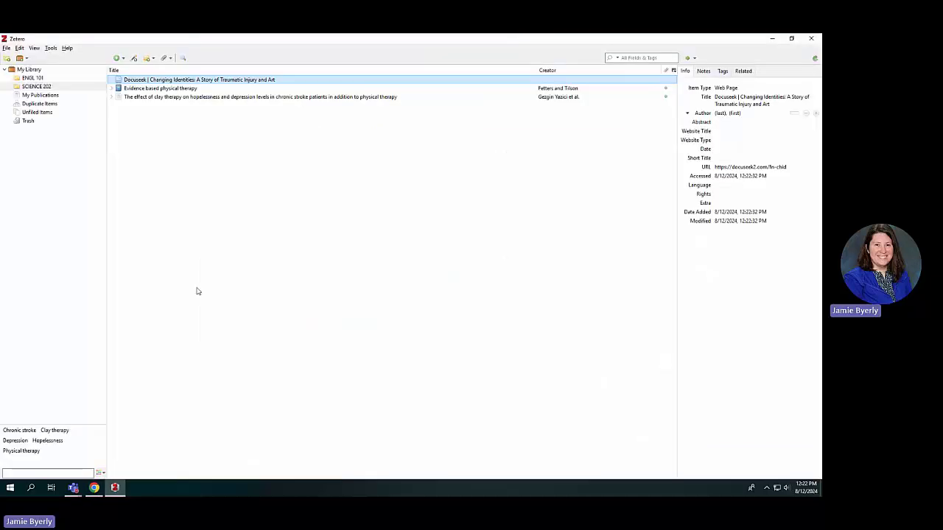
pyautogui.click(750, 166)
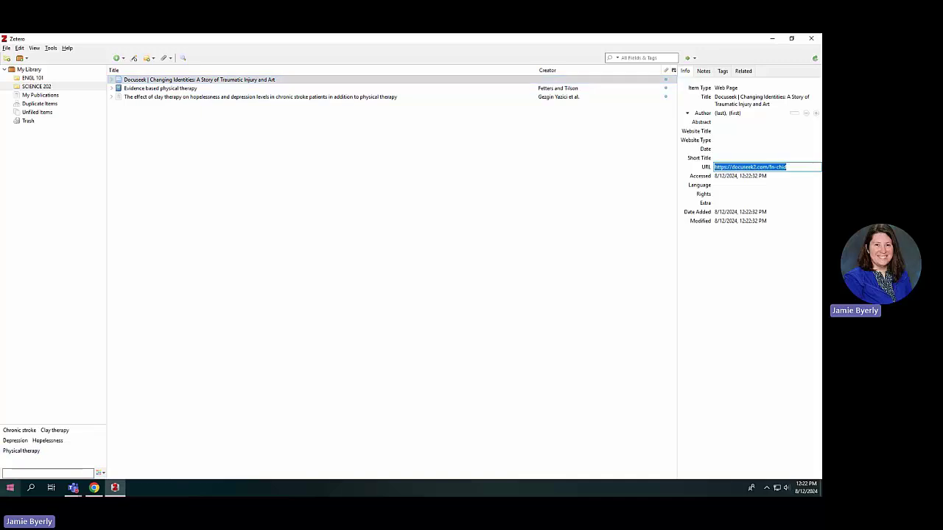
pyautogui.click(94, 488)
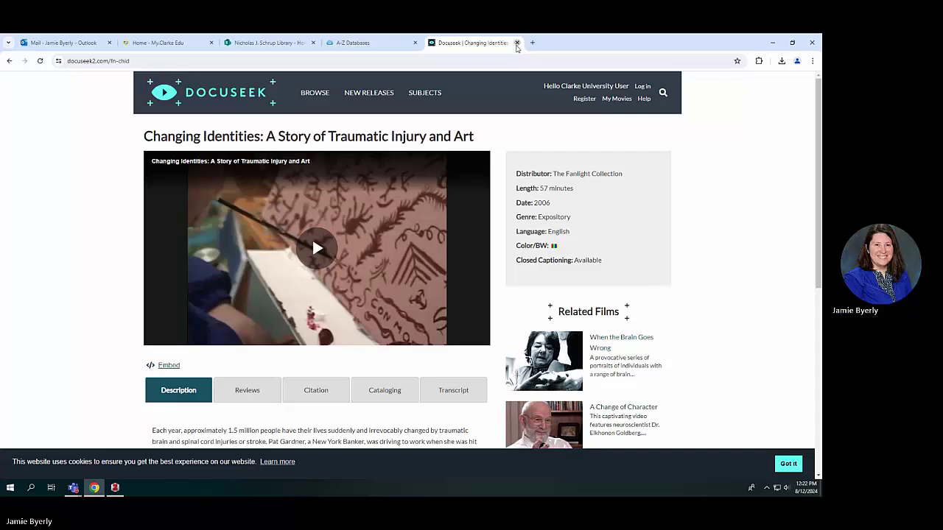
pyautogui.click(516, 42)
pyautogui.click(431, 42)
pyautogui.write('docuseek2.com/fn-chid')
pyautogui.press('Return')
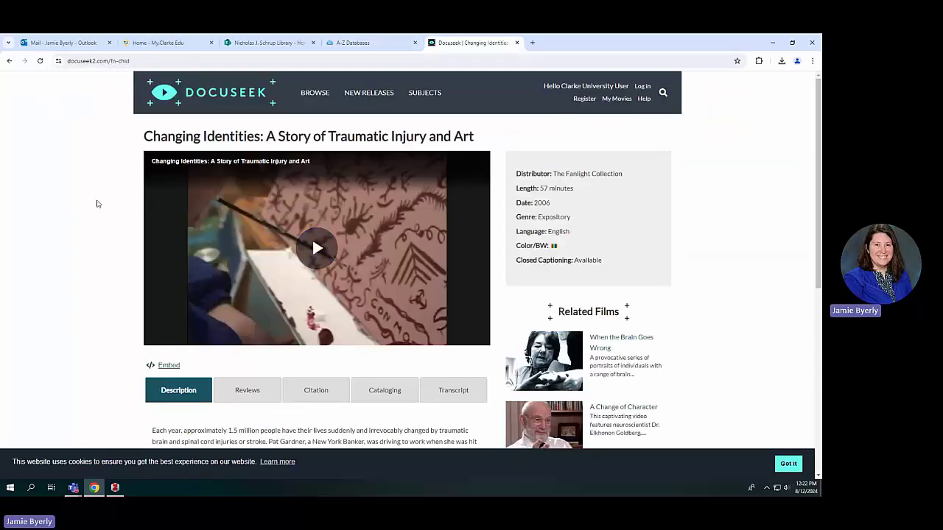
pyautogui.click(517, 43)
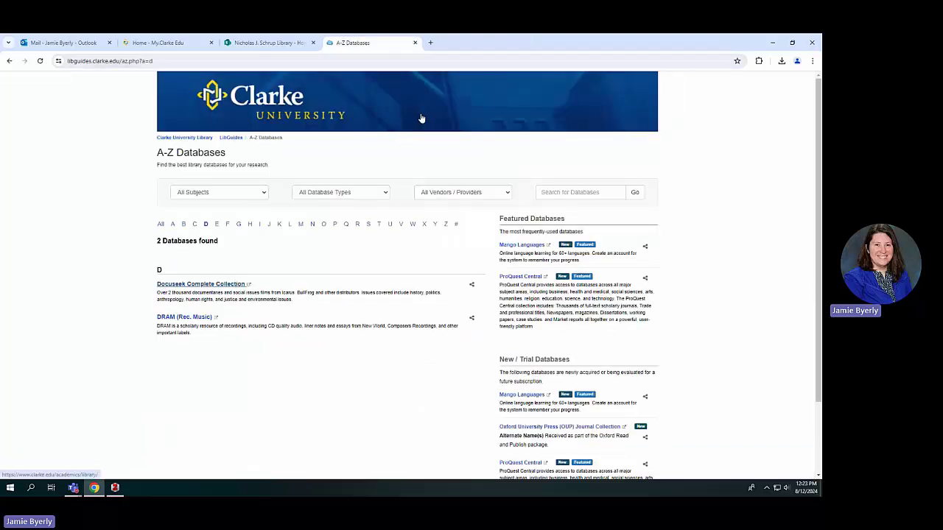
# Search YouTube for "physical therapy" in a new tab and open the video What Is Physical Therapy? Definition, Purpose, and Uses.
pyautogui.hotkey('ctrl', 't')
pyautogui.write('youtube')
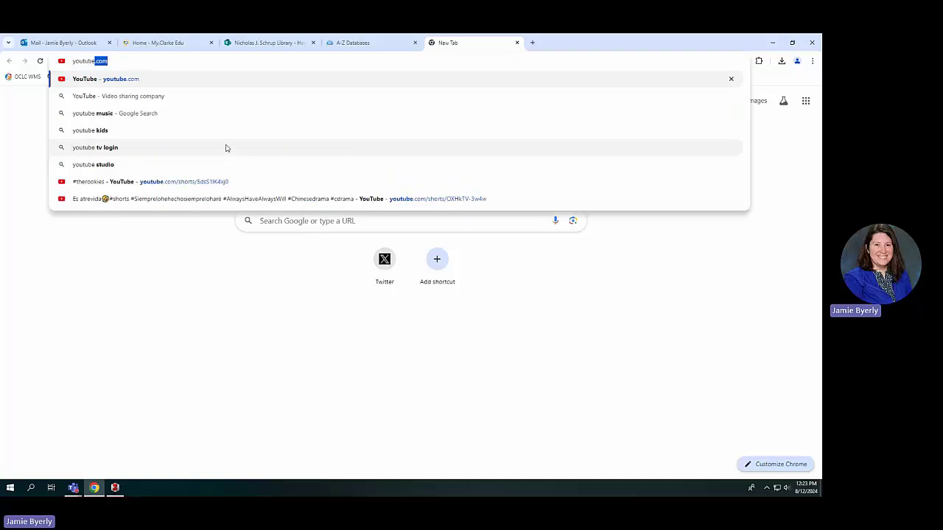
pyautogui.press('Return')
pyautogui.click(311, 82)
pyautogui.write('physic')
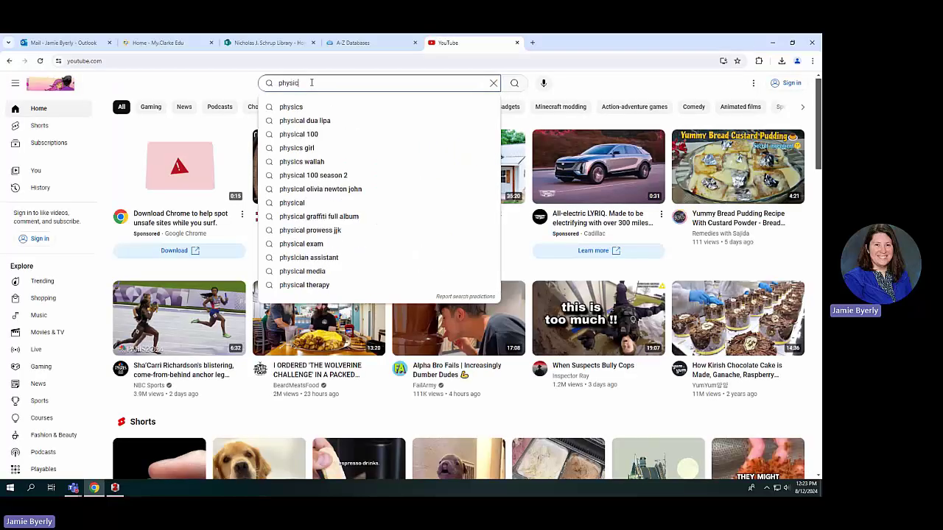
pyautogui.write('al therapy')
pyautogui.press('Return')
pyautogui.scroll(-5, 617, 238)
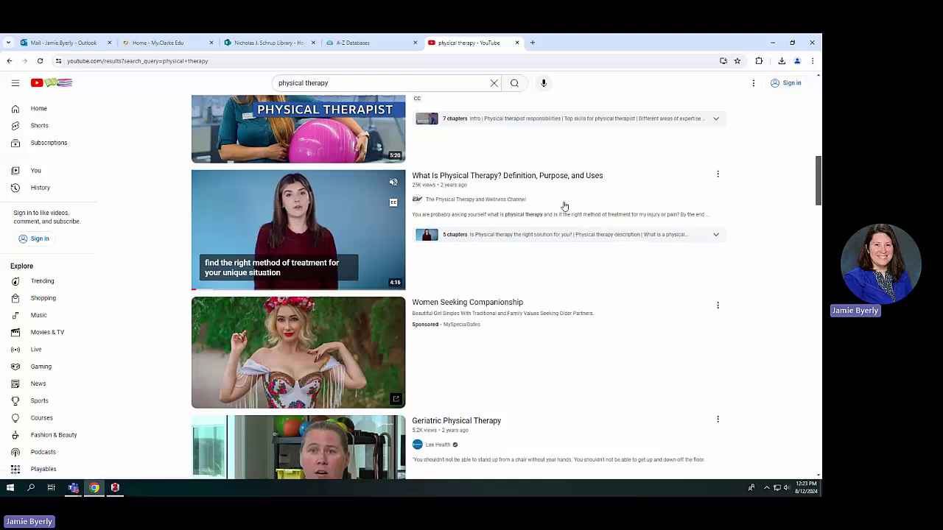
pyautogui.click(526, 179)
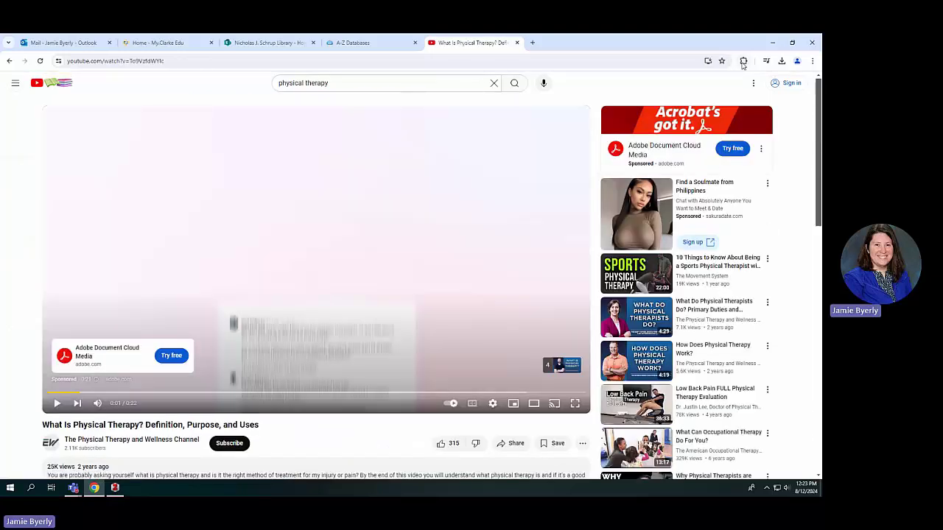
# Save the video to SCIENCE 202 with the Zotero Connector's YouTube option and check its record in Zotero.
pyautogui.click(743, 62)
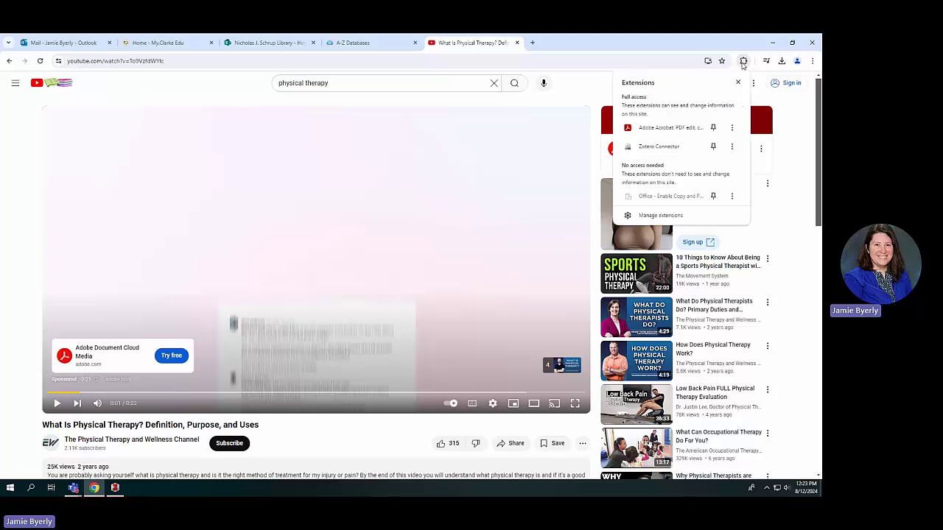
pyautogui.click(732, 146)
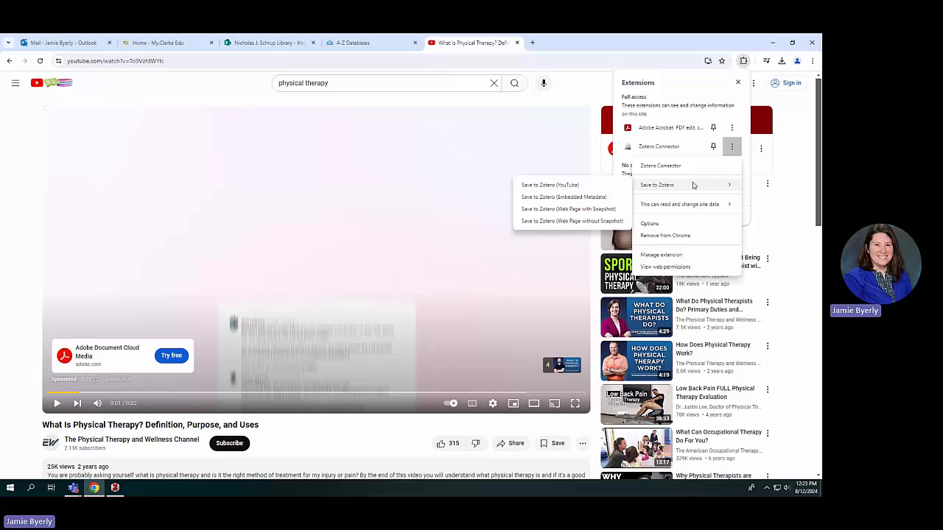
pyautogui.click(574, 186)
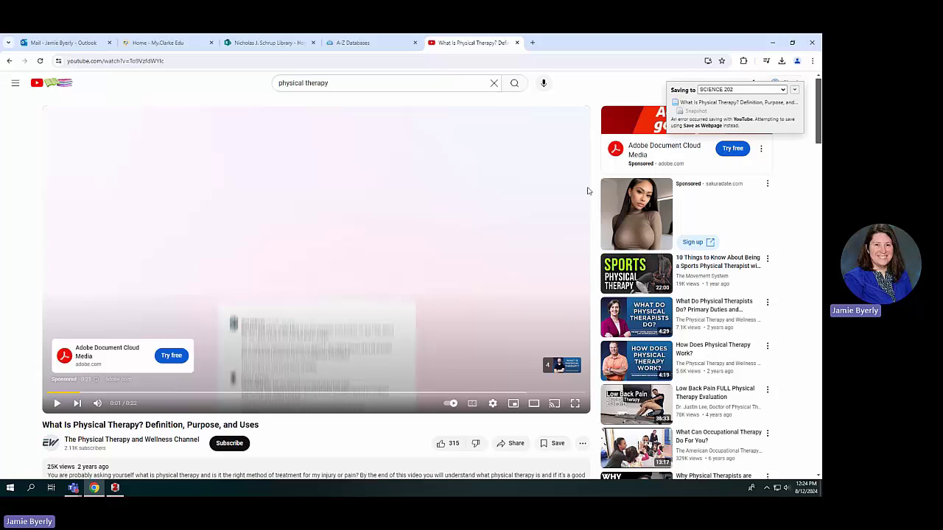
pyautogui.click(116, 488)
pyautogui.click(116, 488)
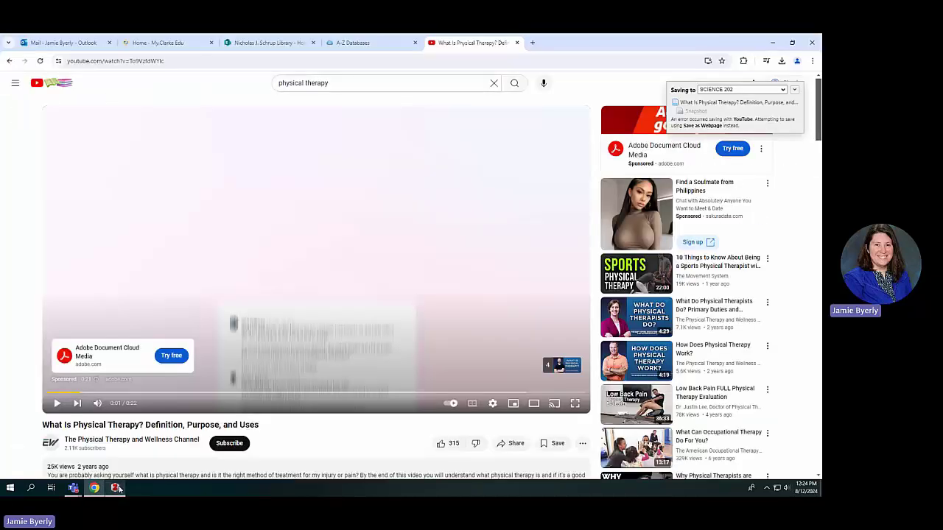
pyautogui.click(115, 487)
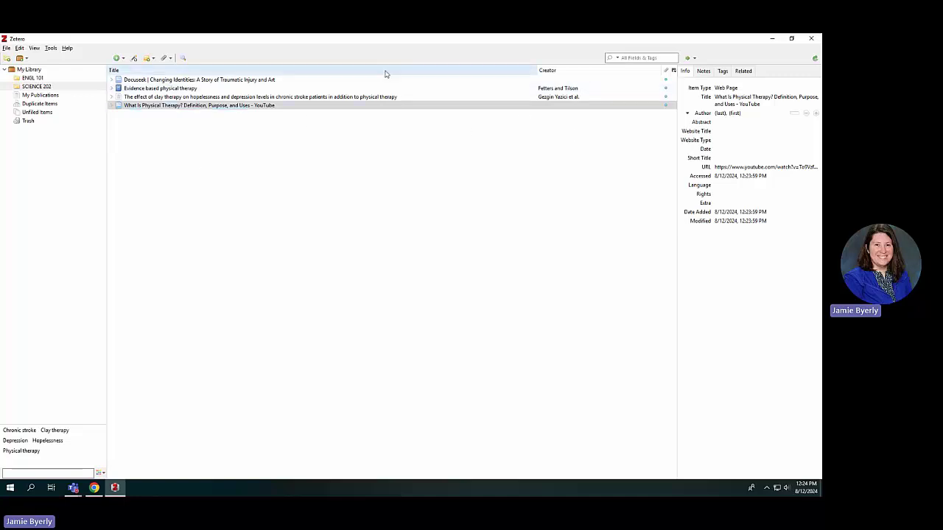
pyautogui.click(737, 114)
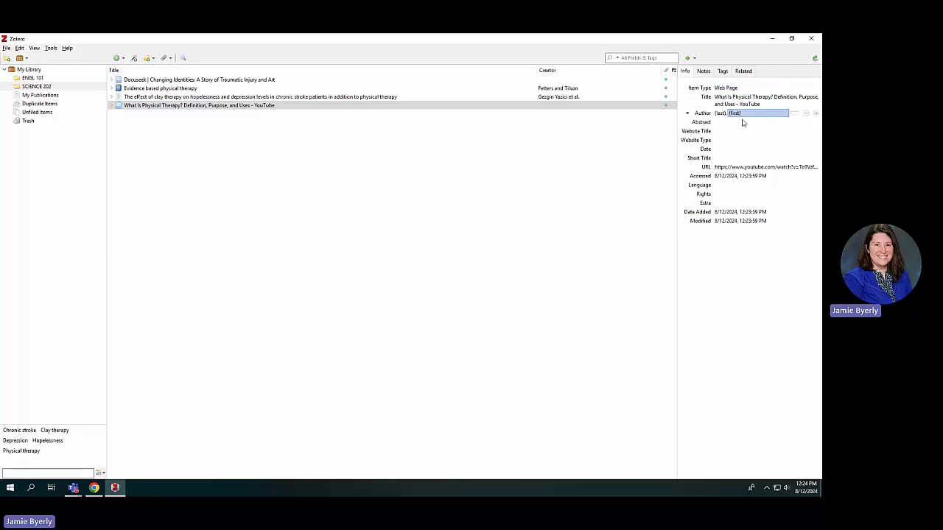
pyautogui.press('Escape')
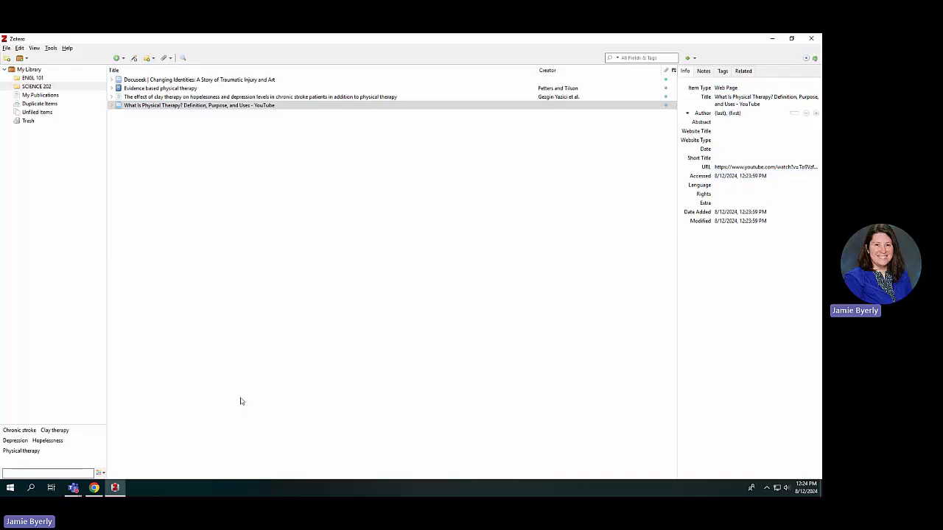
# Save the same YouTube video page to Zotero a second time with the Zotero Connector and return to Zotero.
pyautogui.click(94, 488)
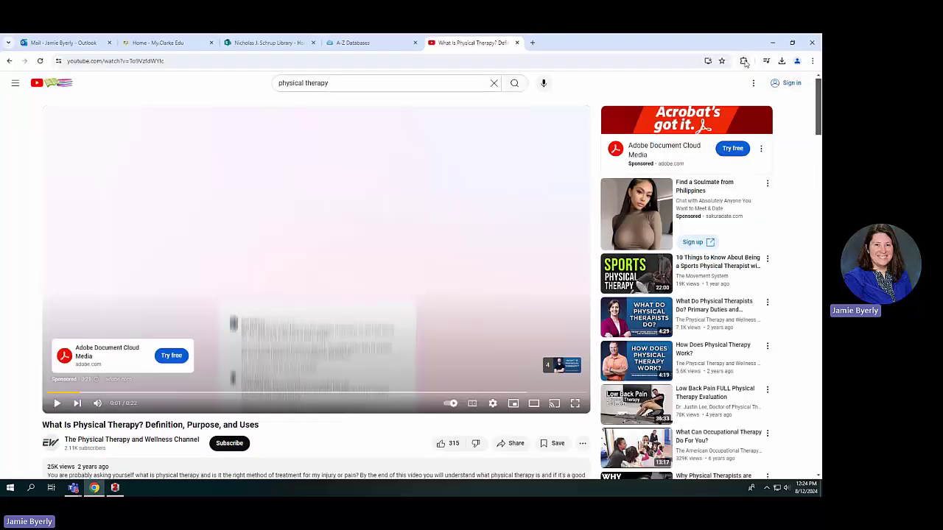
pyautogui.click(744, 61)
pyautogui.click(733, 148)
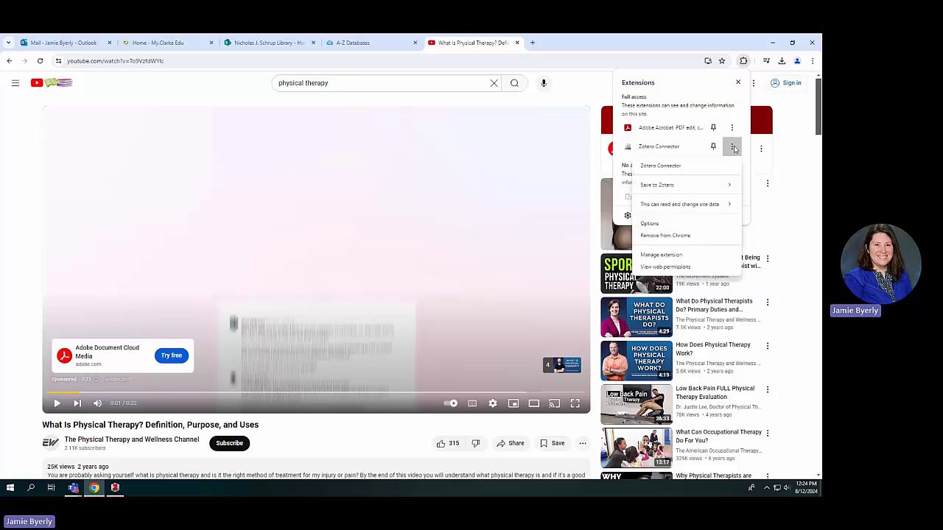
pyautogui.click(788, 185)
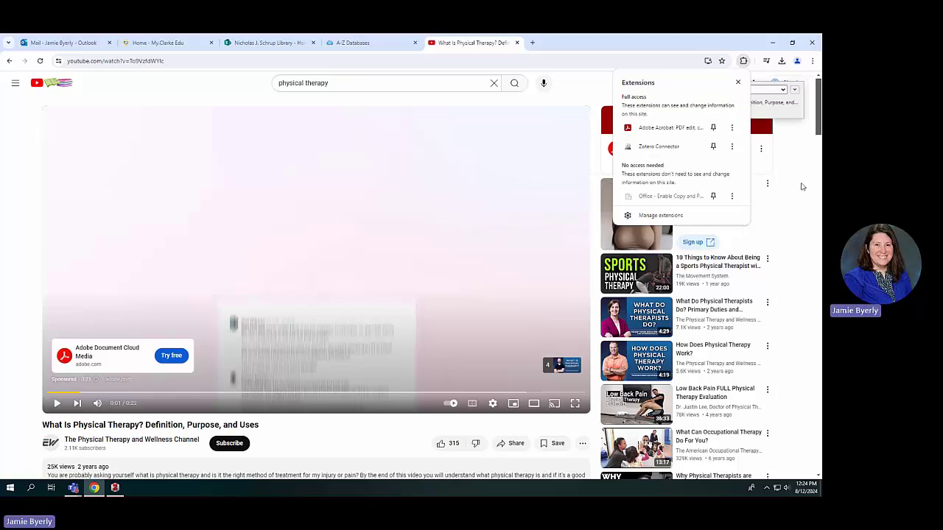
pyautogui.hotkey('alt', 'Tab')
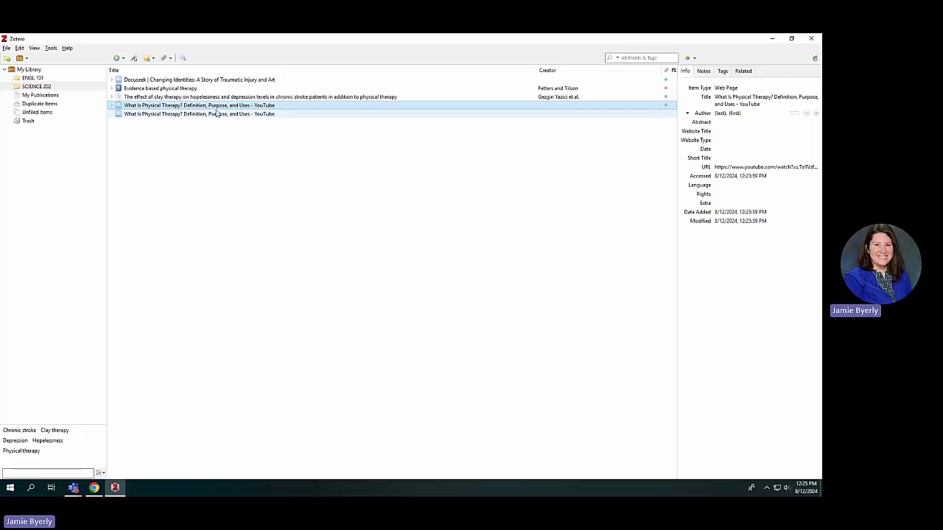
# Compare the two saved records of the YouTube video and delete the second one, whose URL is only the YouTube homepage.
pyautogui.click(218, 114)
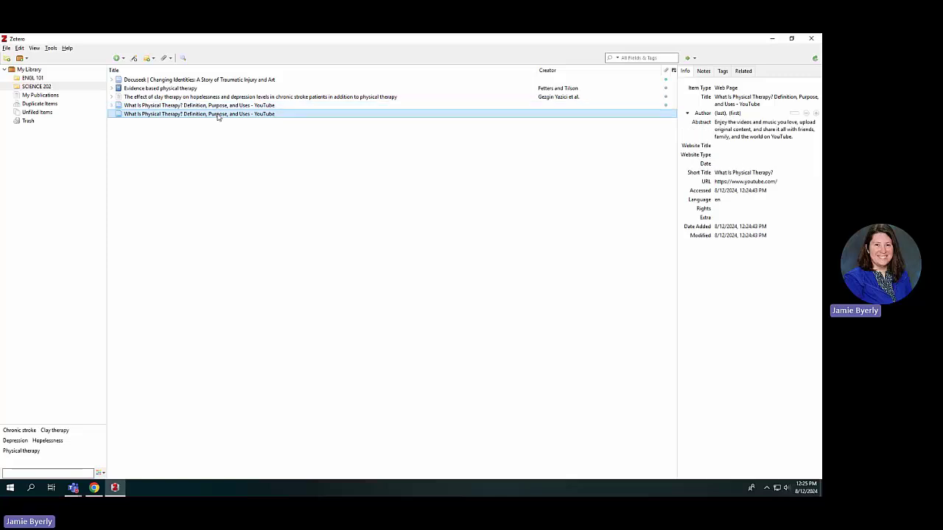
pyautogui.click(223, 105)
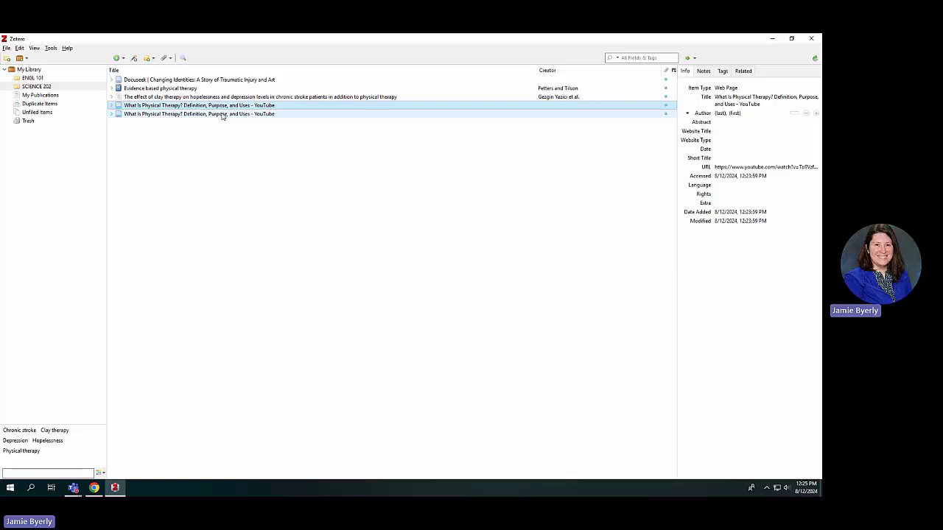
pyautogui.click(222, 115)
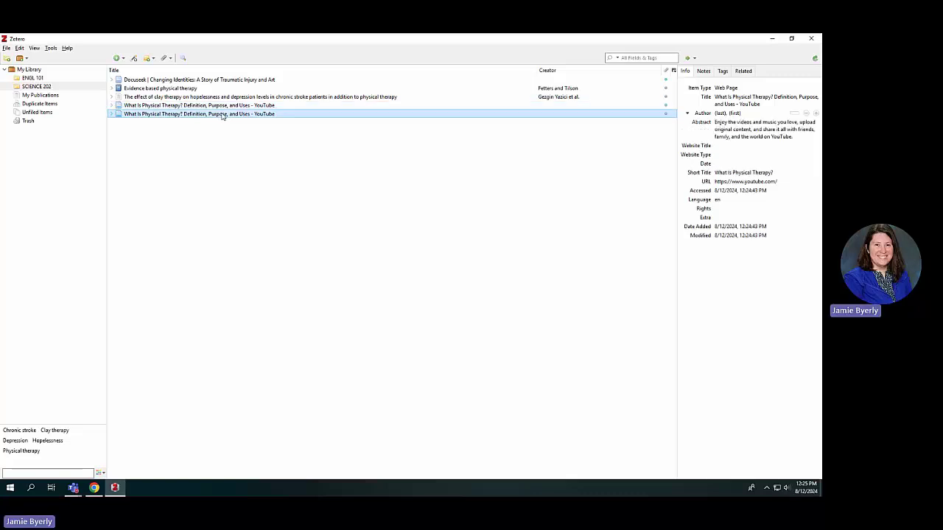
pyautogui.click(219, 107)
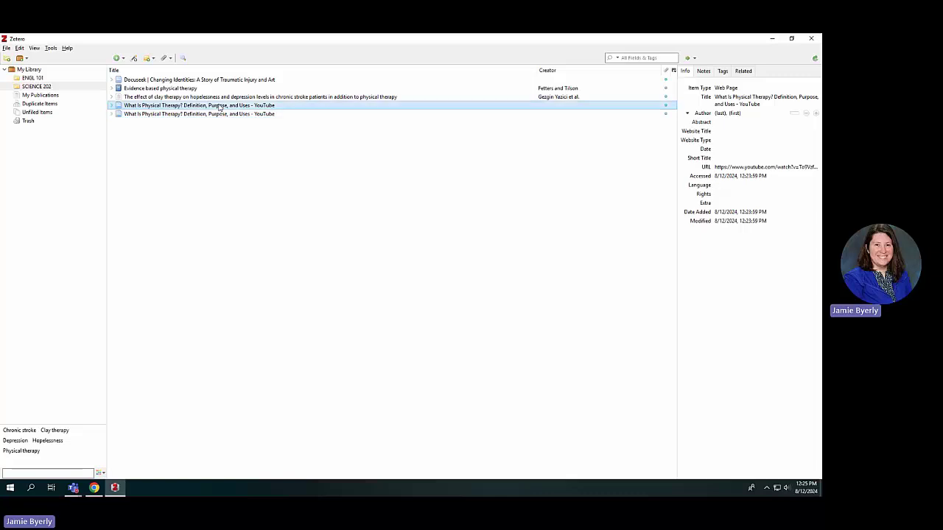
pyautogui.click(220, 114)
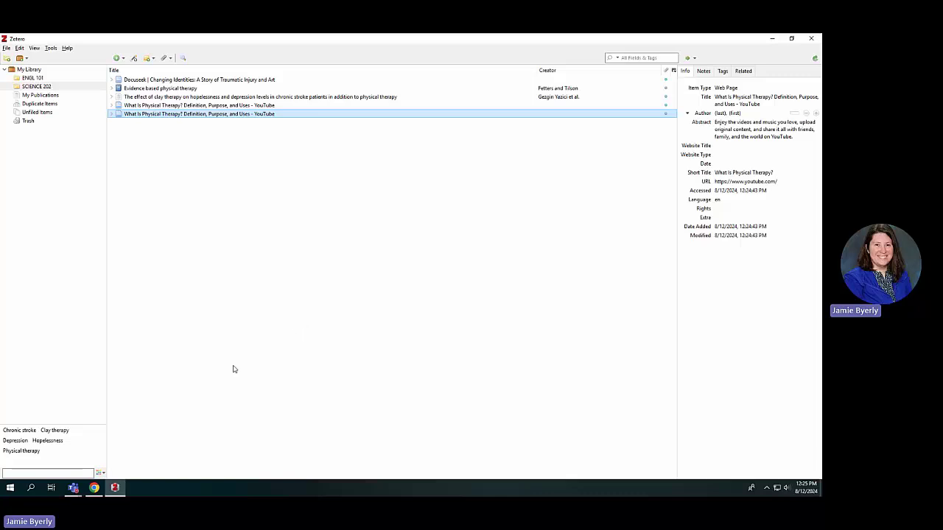
pyautogui.press('Delete')
pyautogui.press('Return')
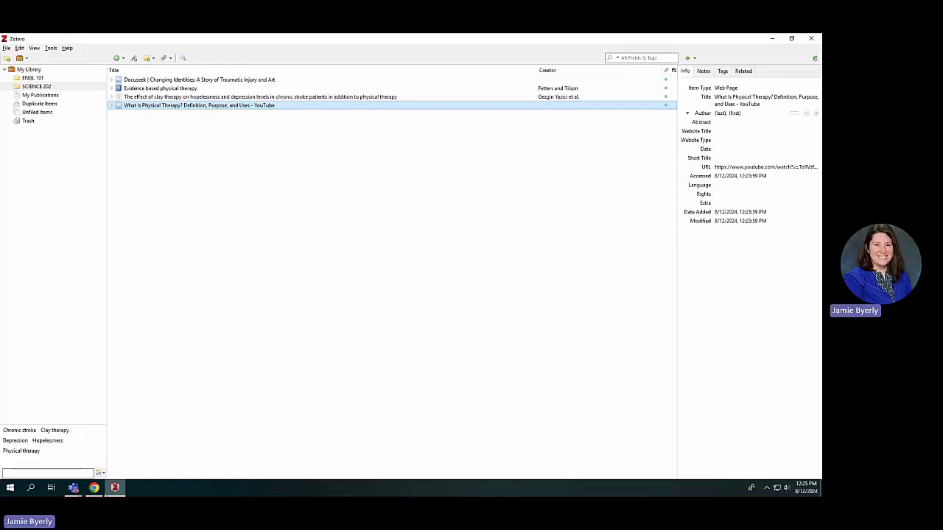
# Close the YouTube video and A-Z Databases tabs in the browser, and switch back to Zotero.
pyautogui.click(94, 488)
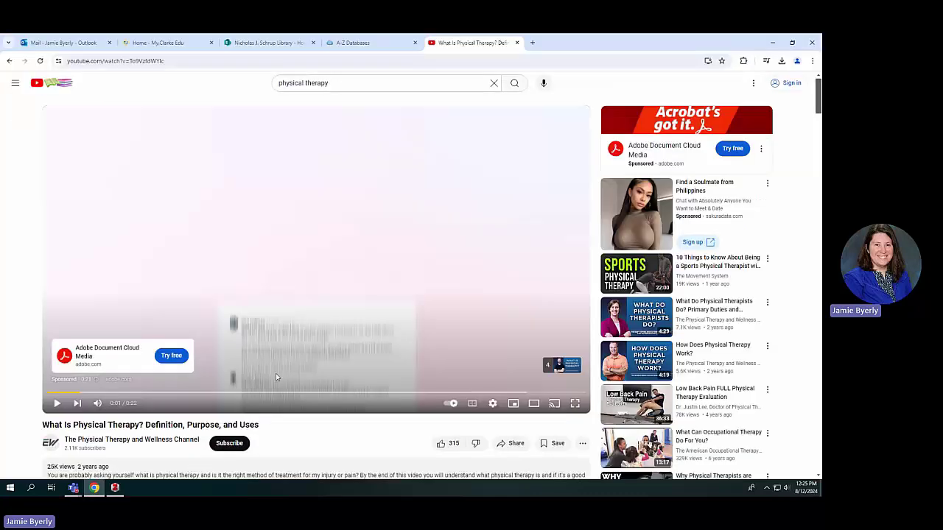
pyautogui.click(517, 42)
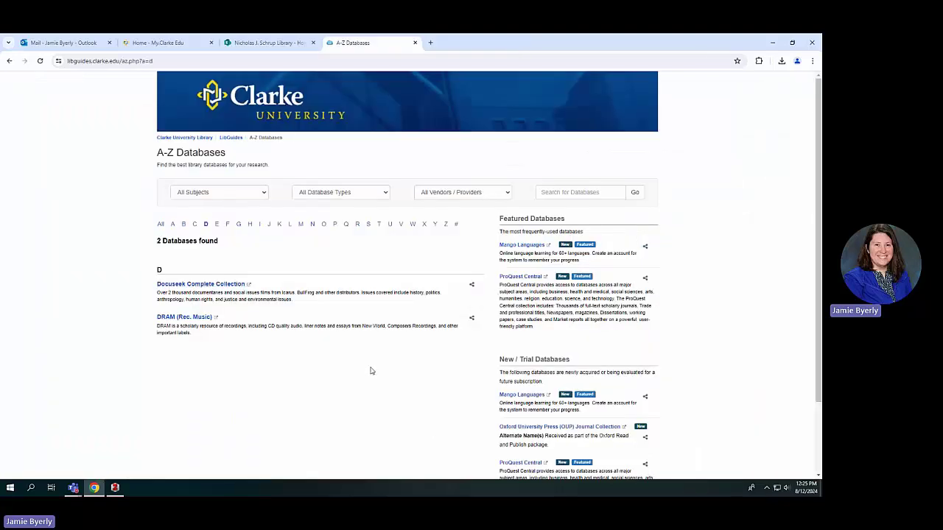
pyautogui.click(416, 43)
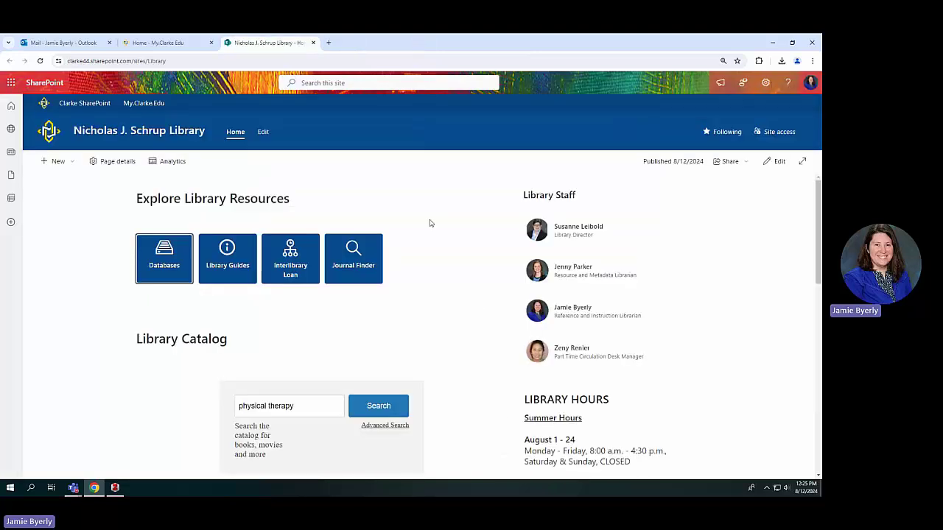
pyautogui.click(116, 488)
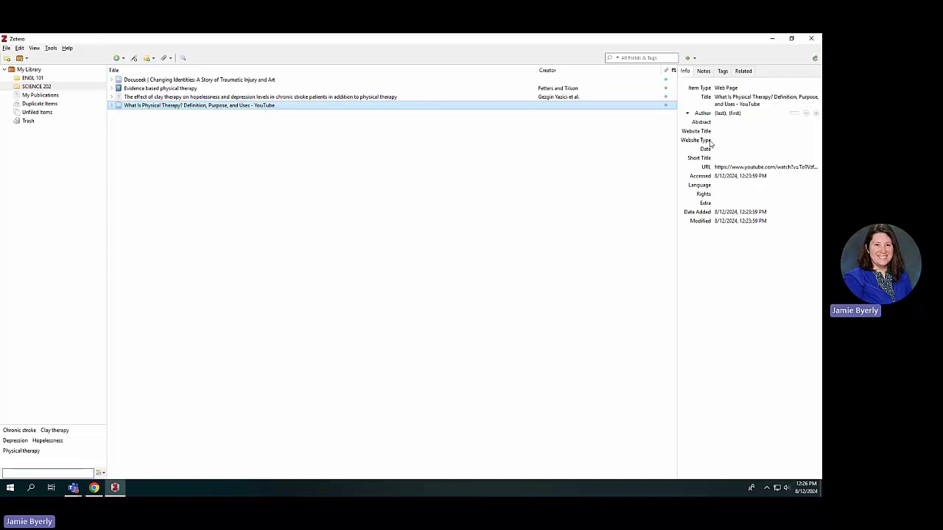
# Review the saved YouTube record's item type, notes and bibliographic details.
pyautogui.click(723, 89)
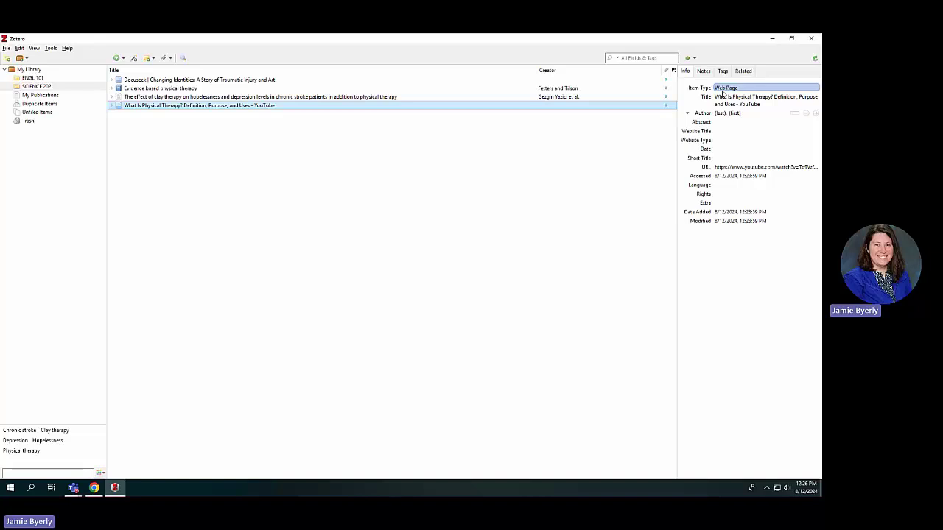
pyautogui.click(706, 74)
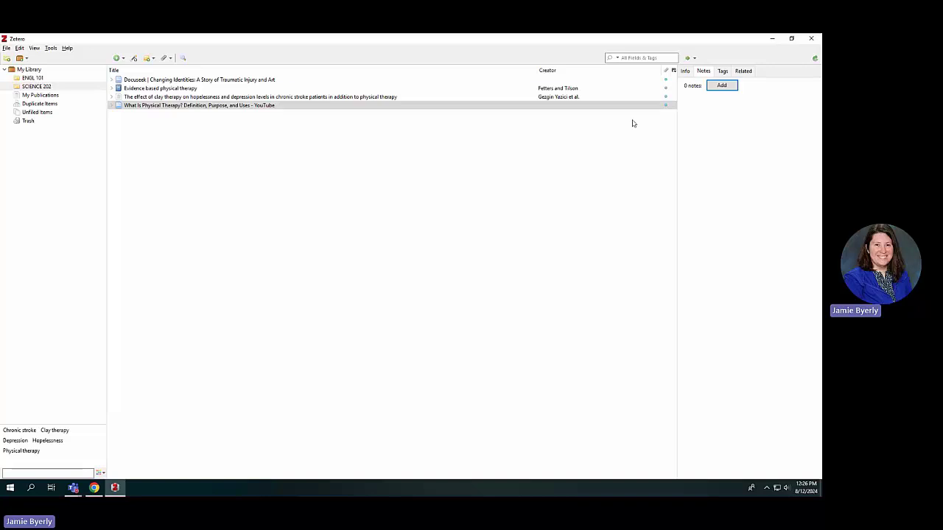
pyautogui.click(686, 72)
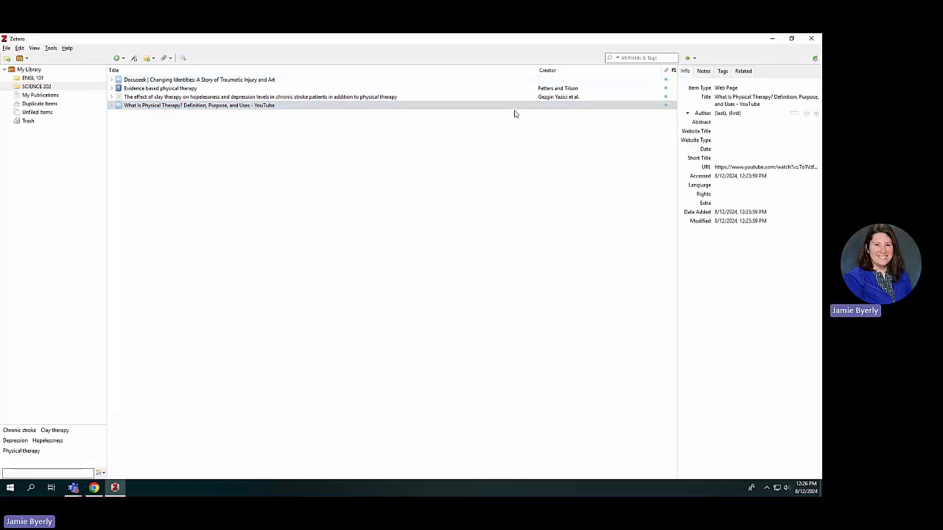
pyautogui.click(159, 107)
pyautogui.click(51, 48)
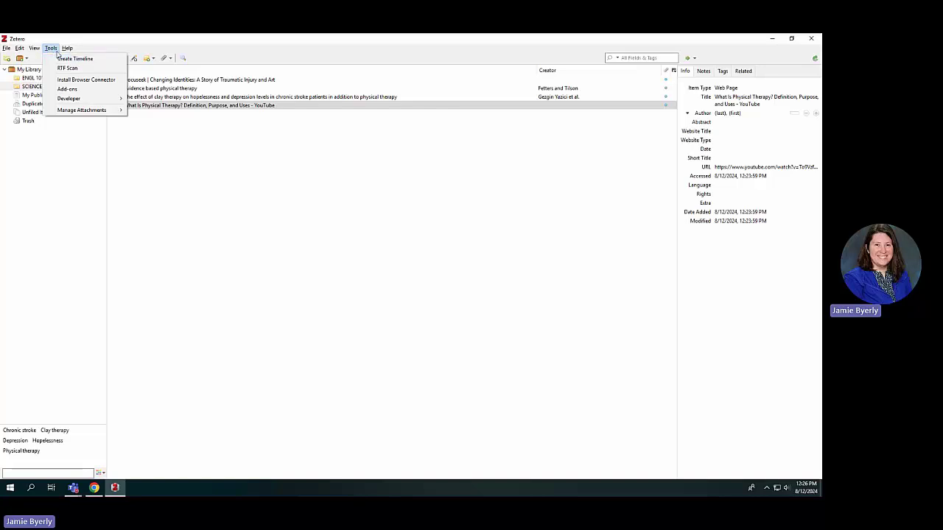
pyautogui.moveTo(38, 50)
pyautogui.click(111, 82)
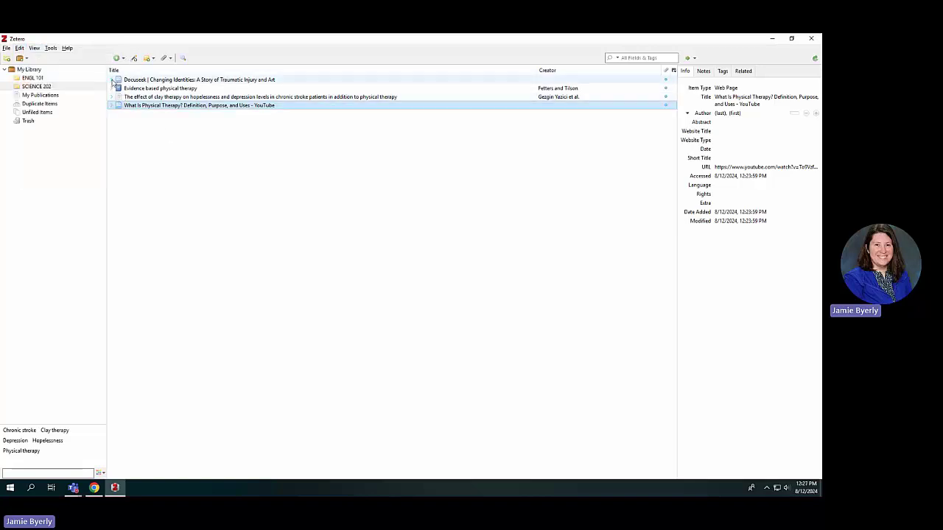
# Expand the Docuseek record, select its snapshot through the YouTube video, and start creating a bibliography from those items.
pyautogui.click(112, 79)
pyautogui.keyDown('shift'); pyautogui.click(148, 88); pyautogui.keyUp('shift')
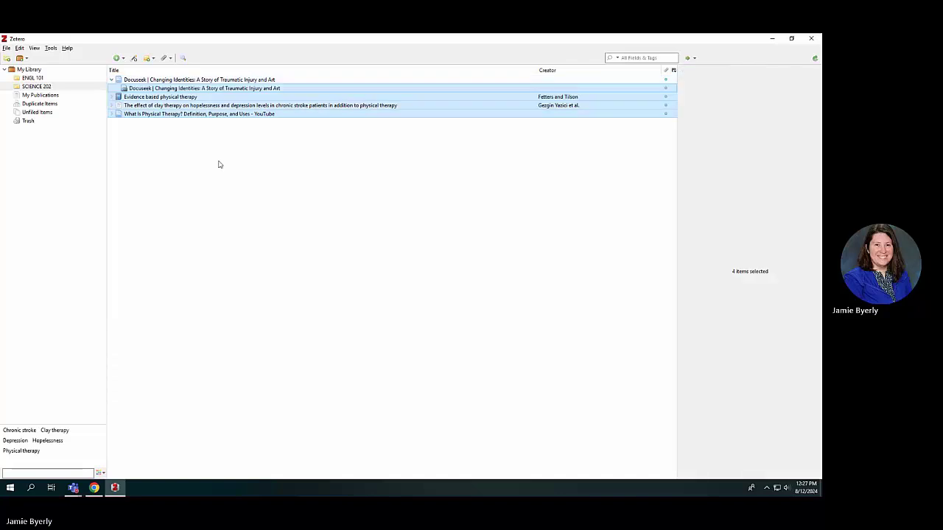
pyautogui.rightClick(234, 99)
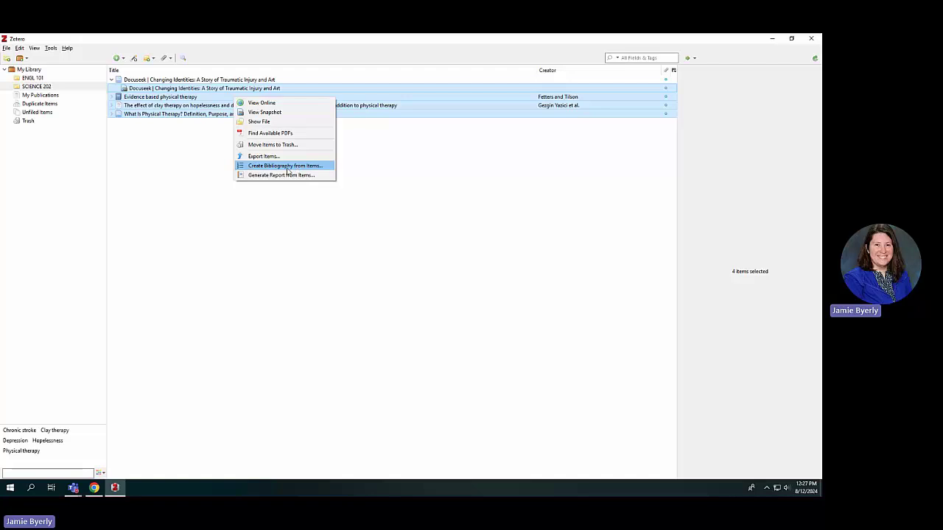
pyautogui.click(205, 207)
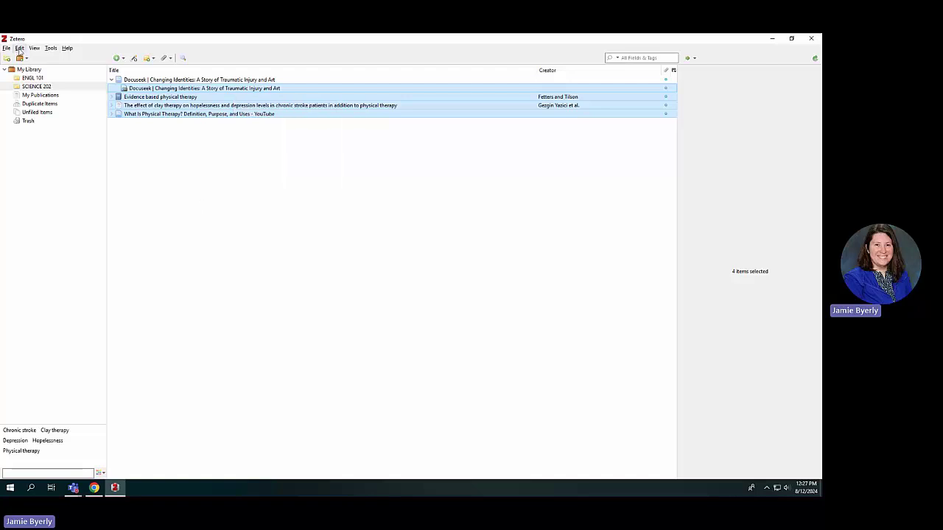
pyautogui.click(20, 48)
pyautogui.click(213, 180)
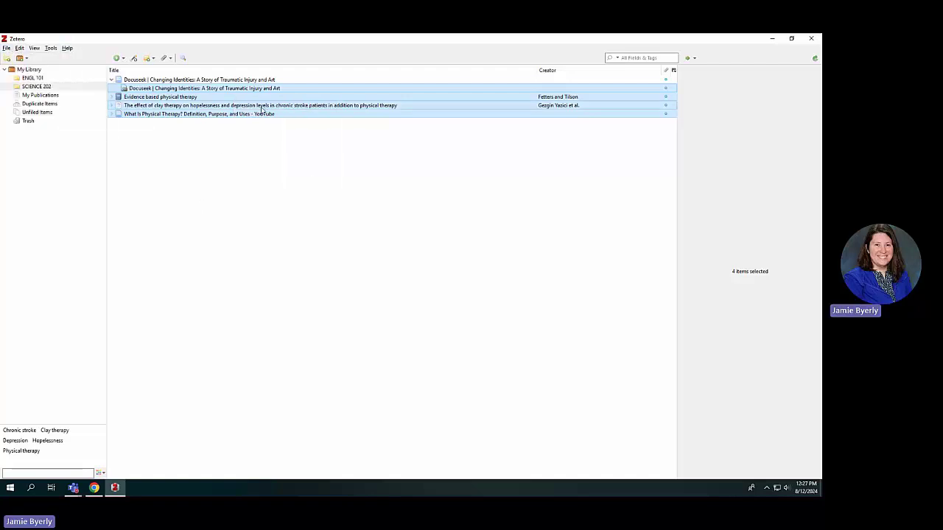
pyautogui.rightClick(242, 100)
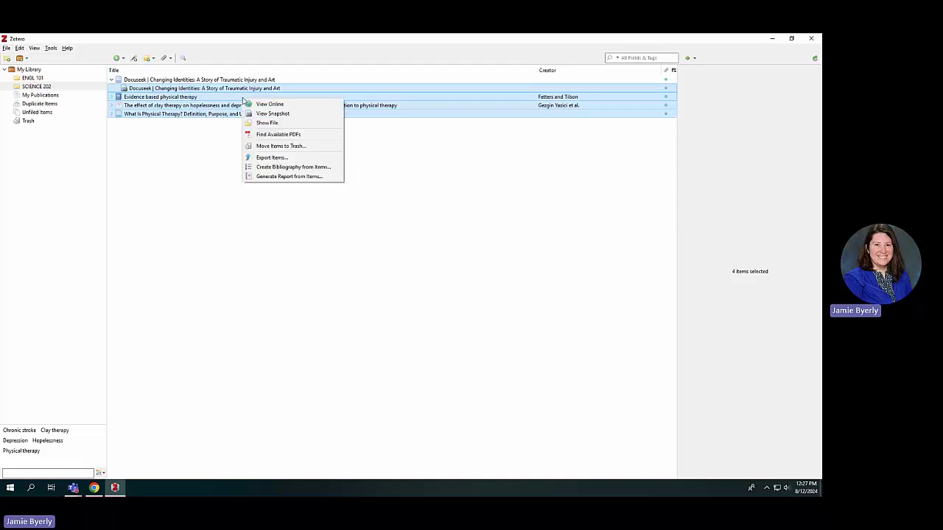
pyautogui.click(295, 170)
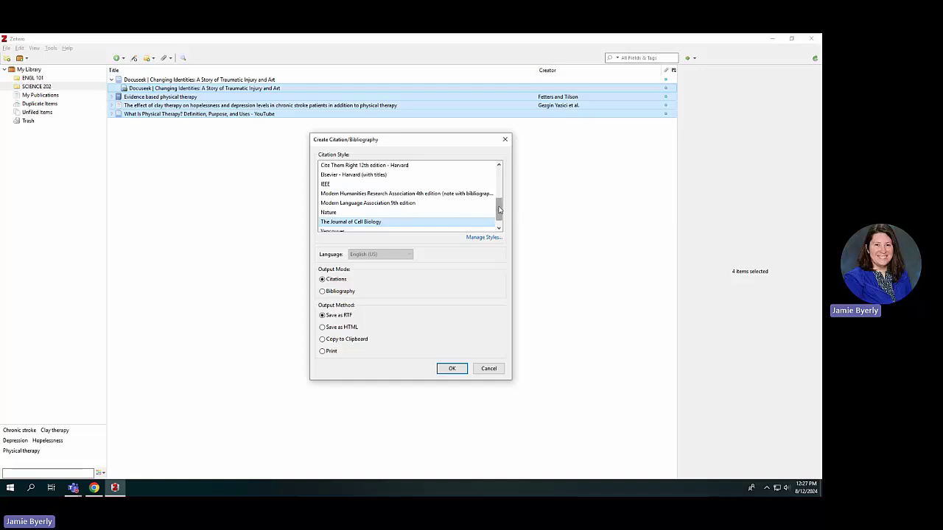
# Generate the output in American Psychological Association (APA) 7th edition style as a bibliography, using the Save as RTF method.
pyautogui.moveTo(500, 212)
pyautogui.mouseDown()
pyautogui.moveTo(496, 184)
pyautogui.moveTo(498, 194)
pyautogui.mouseUp()
pyautogui.click(440, 167)
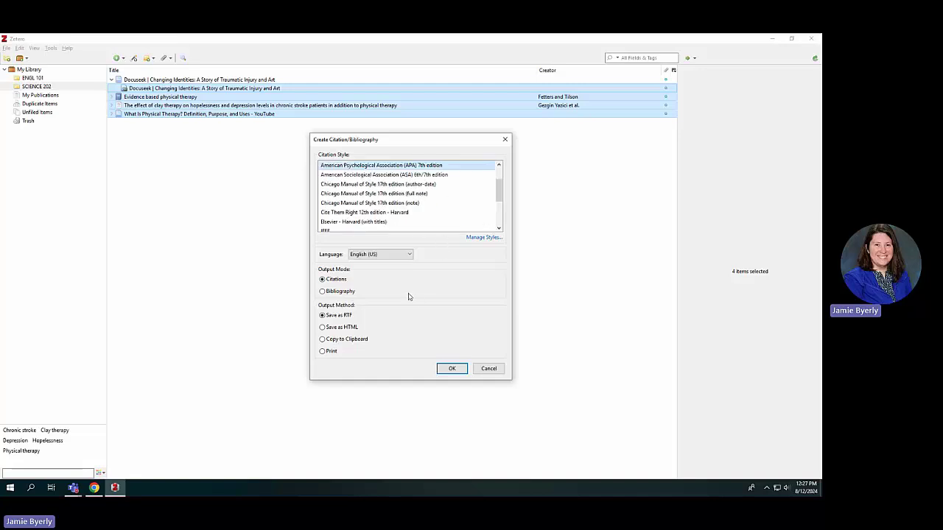
pyautogui.click(335, 294)
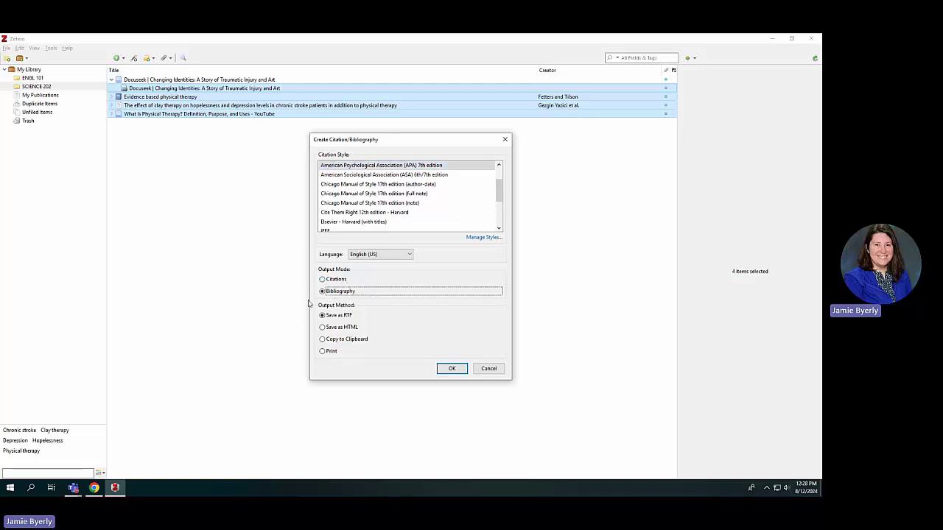
pyautogui.click(338, 281)
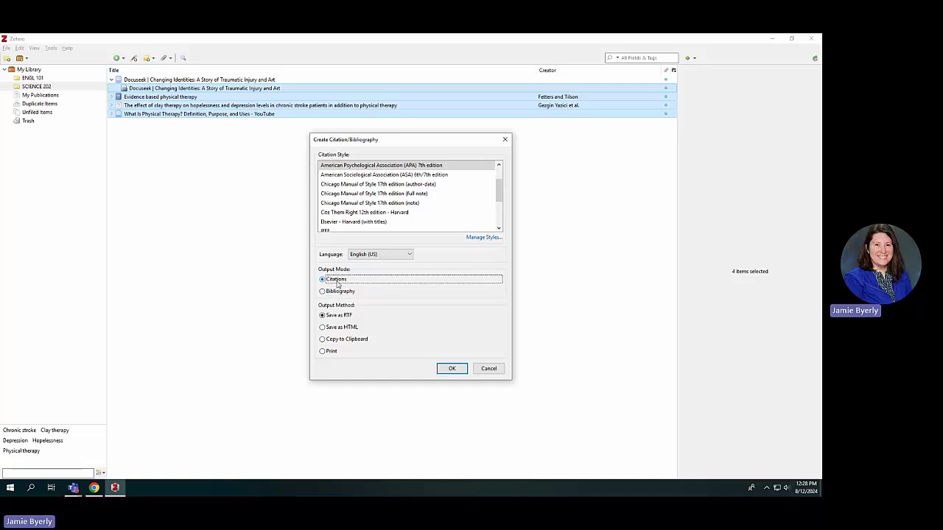
pyautogui.click(375, 295)
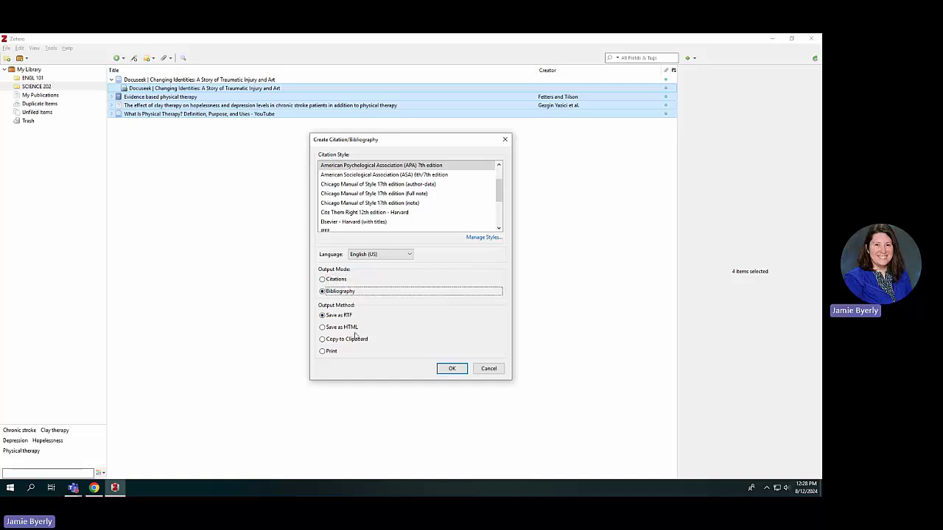
pyautogui.click(453, 369)
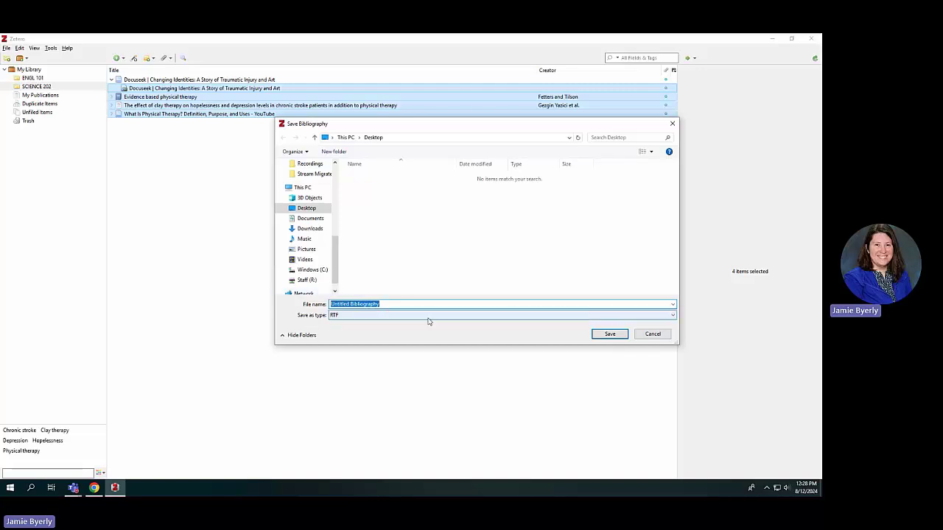
# Save the RTF file to the Desktop under the name Bibliography.
pyautogui.write('Bibliogr')
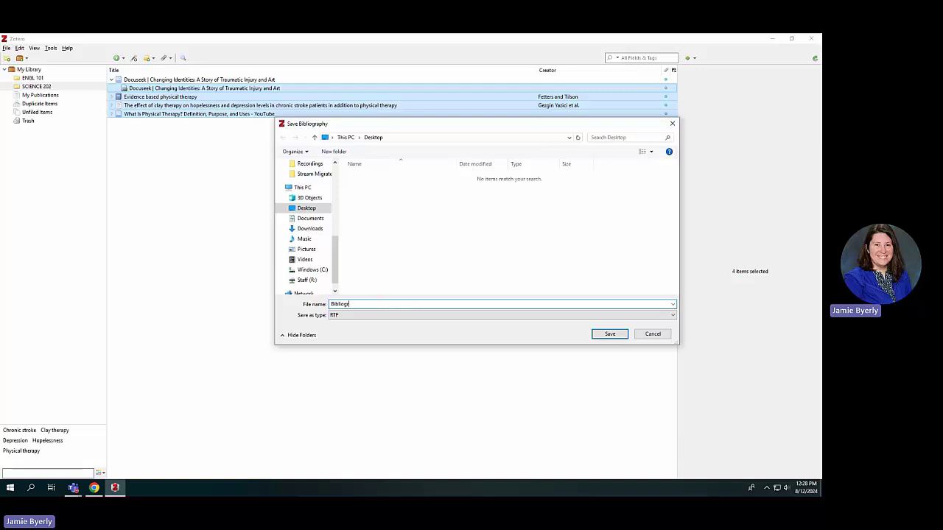
pyautogui.write('aphy')
pyautogui.press('Return')
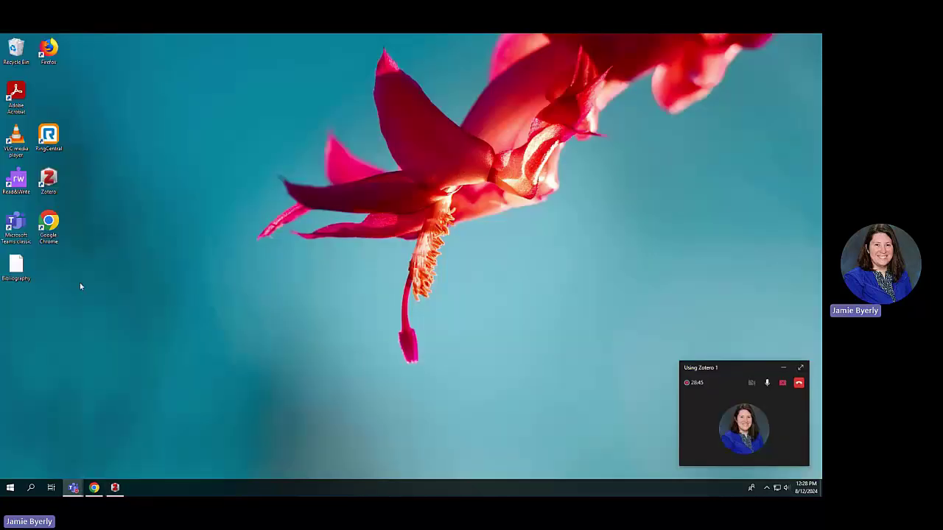
# Open the Bibliography file from the desktop in Word to check the formatted references, and close the document.
pyautogui.doubleClick(22, 274)
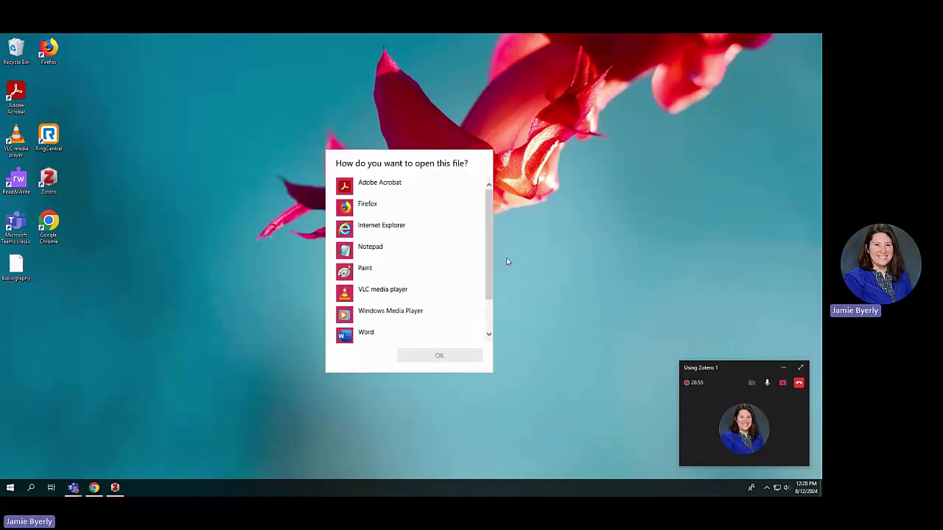
pyautogui.click(390, 332)
pyautogui.click(472, 356)
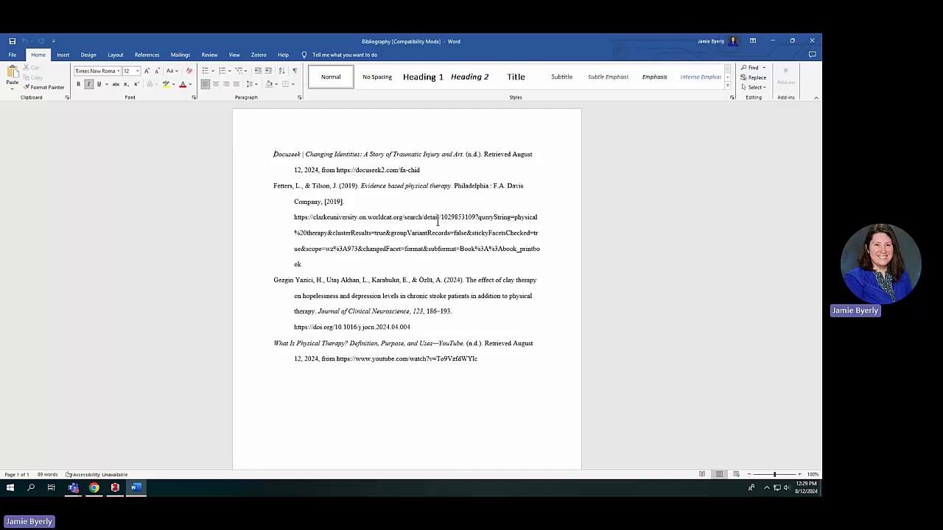
pyautogui.click(811, 42)
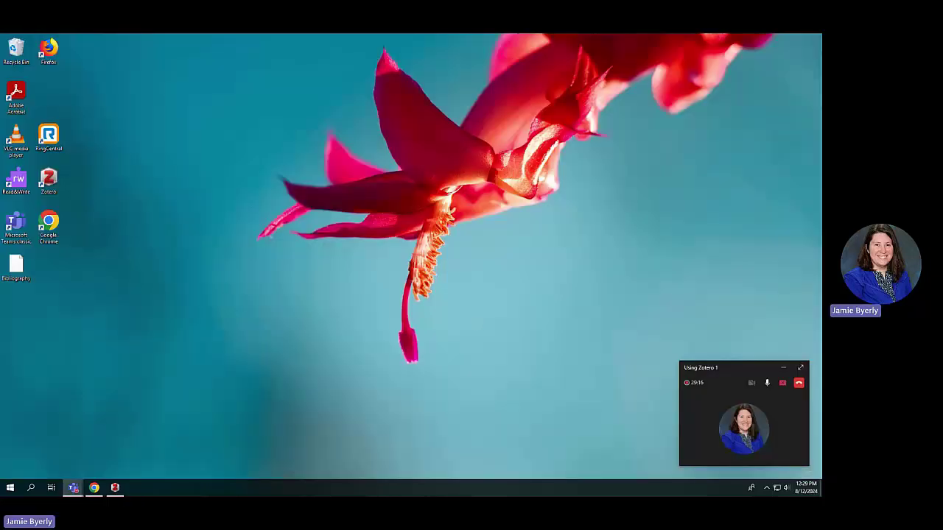
pyautogui.click(783, 383)
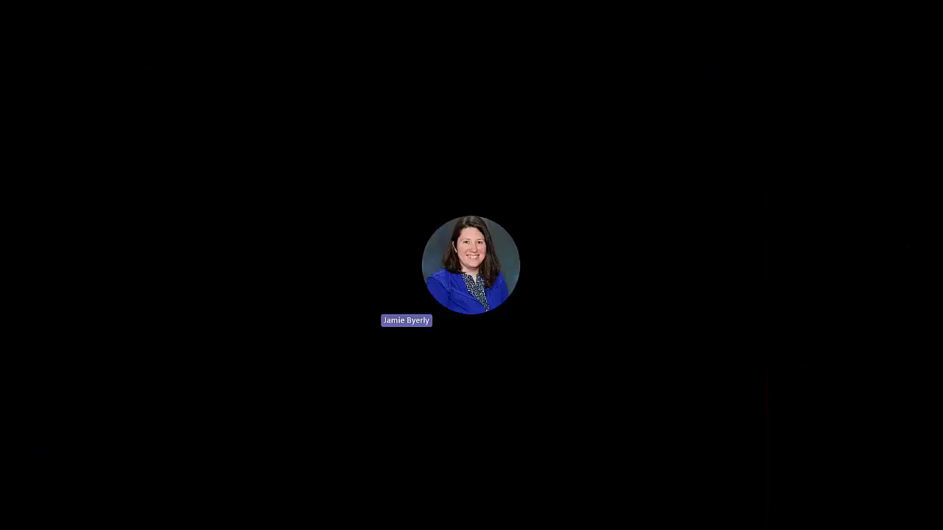